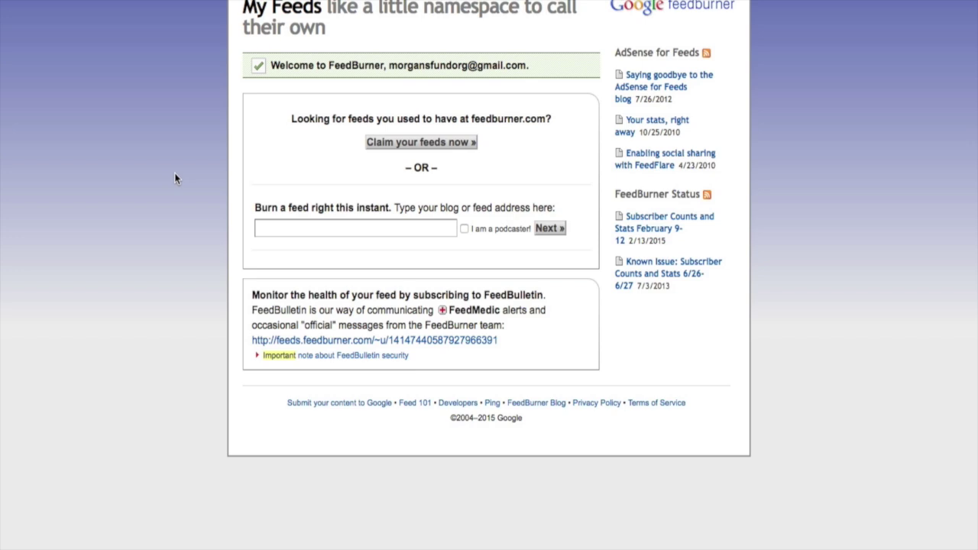
Burn a new feed from the pasted libsyn RSS address, marked as a podcast.
{"action": "left_click", "coordinate": [288, 229]}
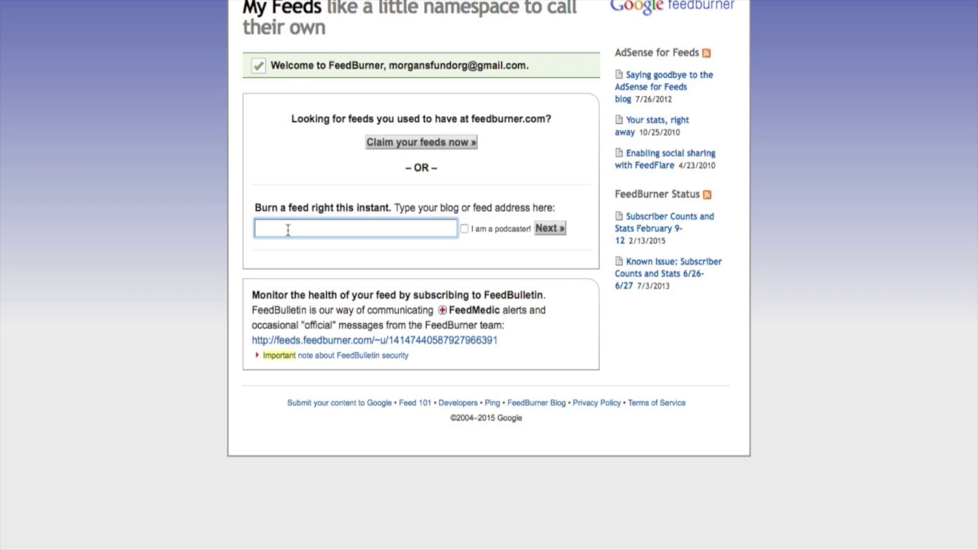
{"action": "scroll", "coordinate": [288, 229], "scroll_direction": "up", "scroll_amount": 1}
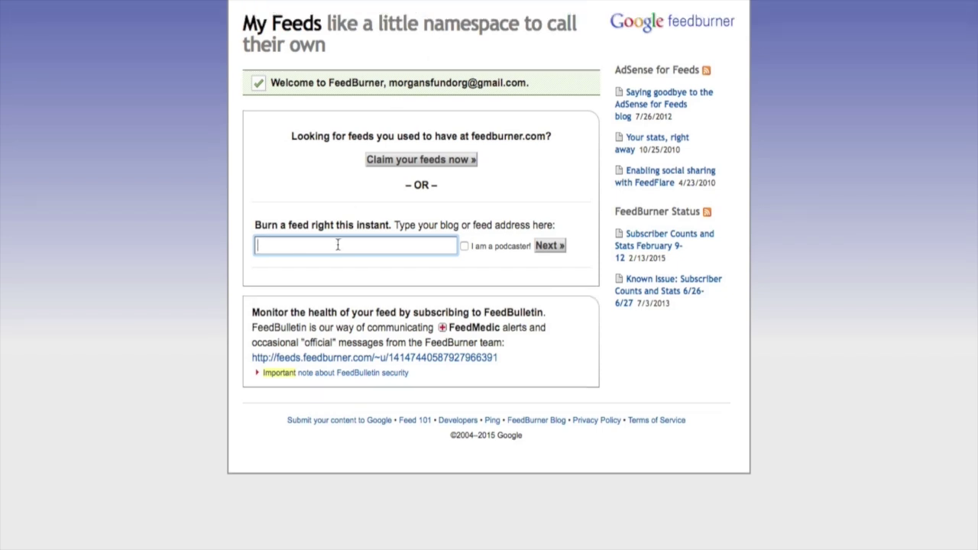
{"action": "type", "text": "http://morgansfundpodcast.libsyn.com/rss"}
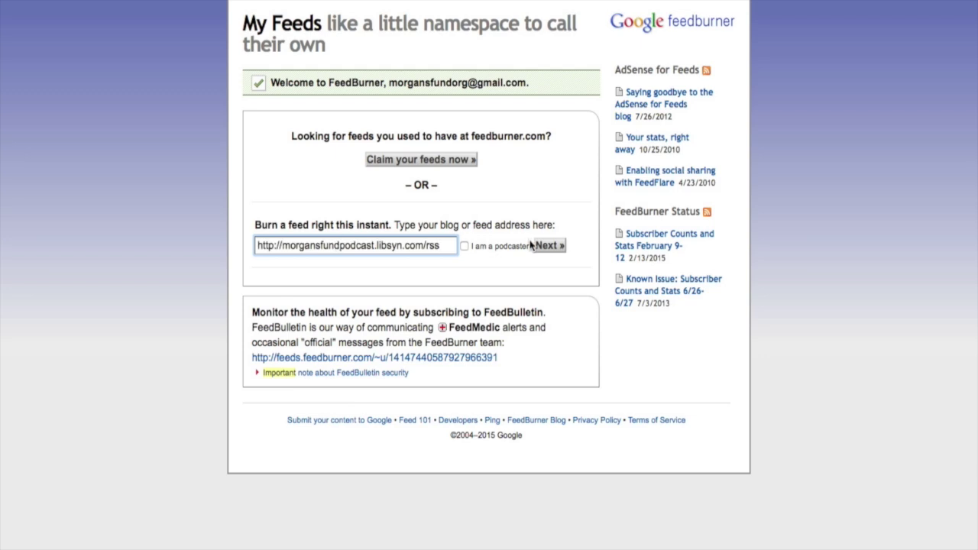
{"action": "left_click", "coordinate": [464, 246]}
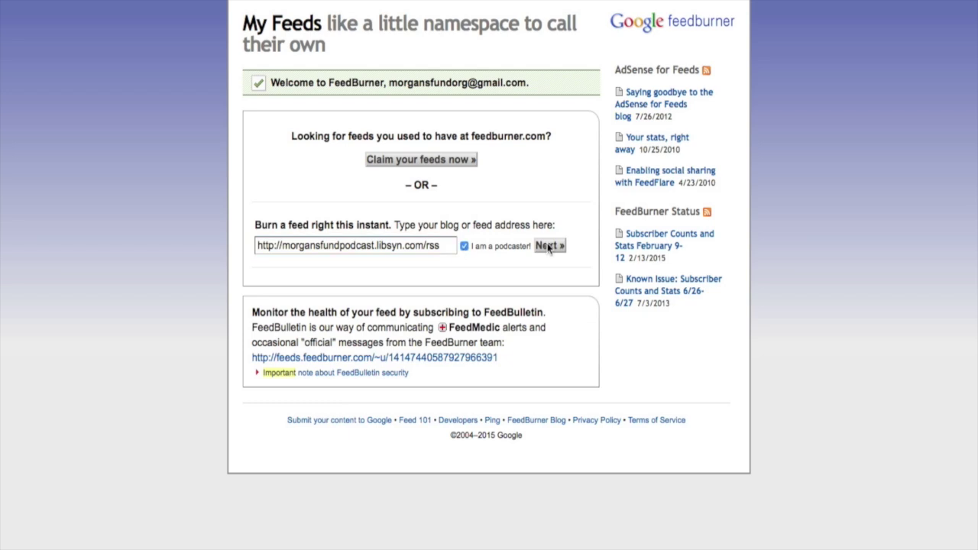
{"action": "left_click", "coordinate": [549, 246]}
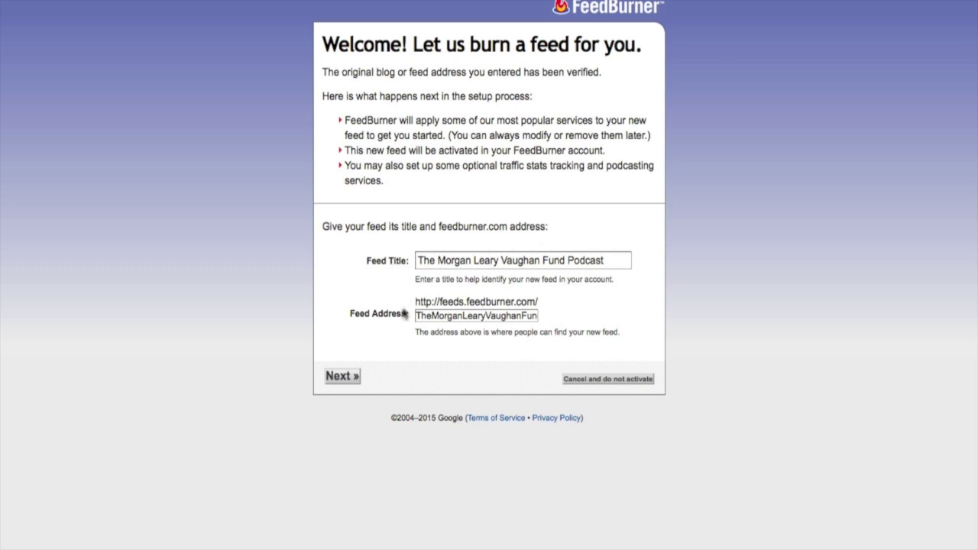
Replace the suggested feed address with MLVFP and accept the title and address.
{"action": "double_click", "coordinate": [439, 319]}
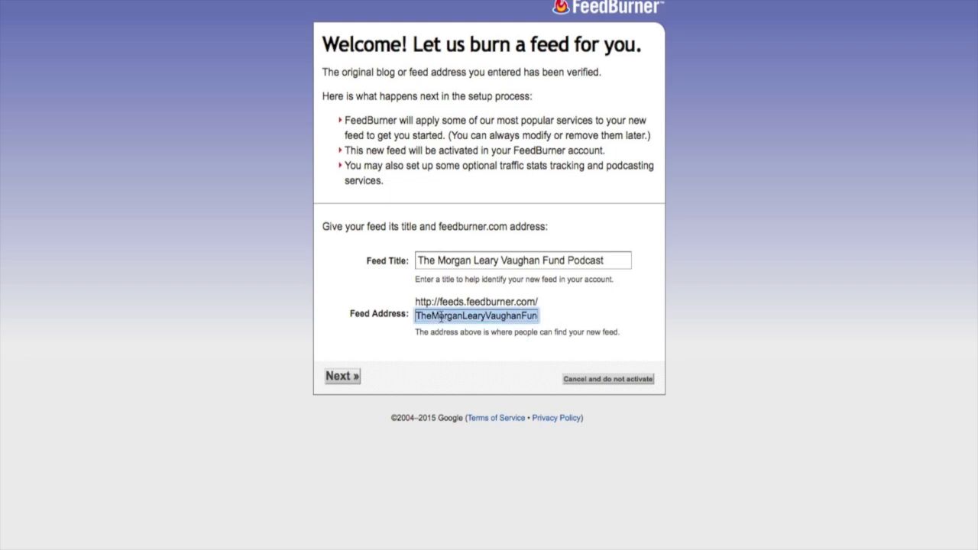
{"action": "type", "text": "M"}
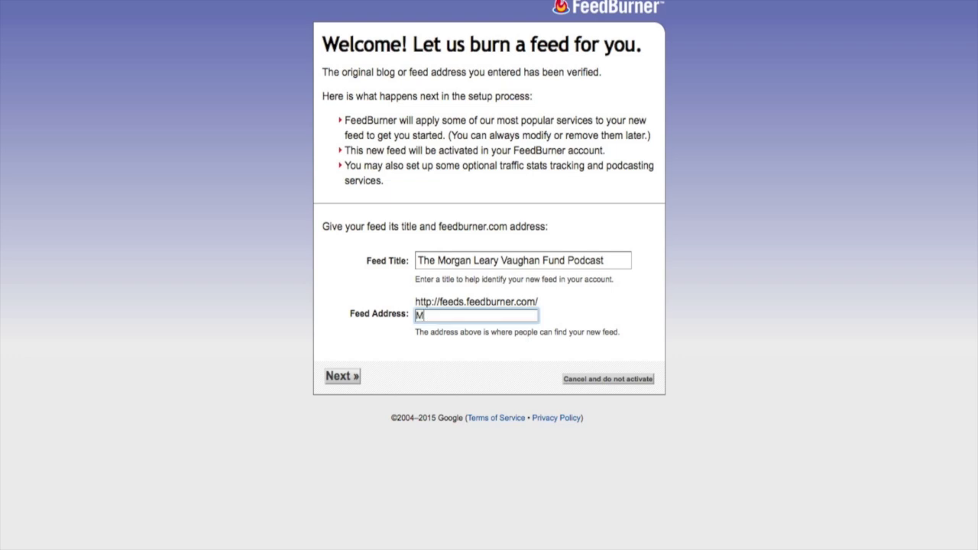
{"action": "type", "text": "LVFP"}
{"action": "left_click", "coordinate": [339, 377]}
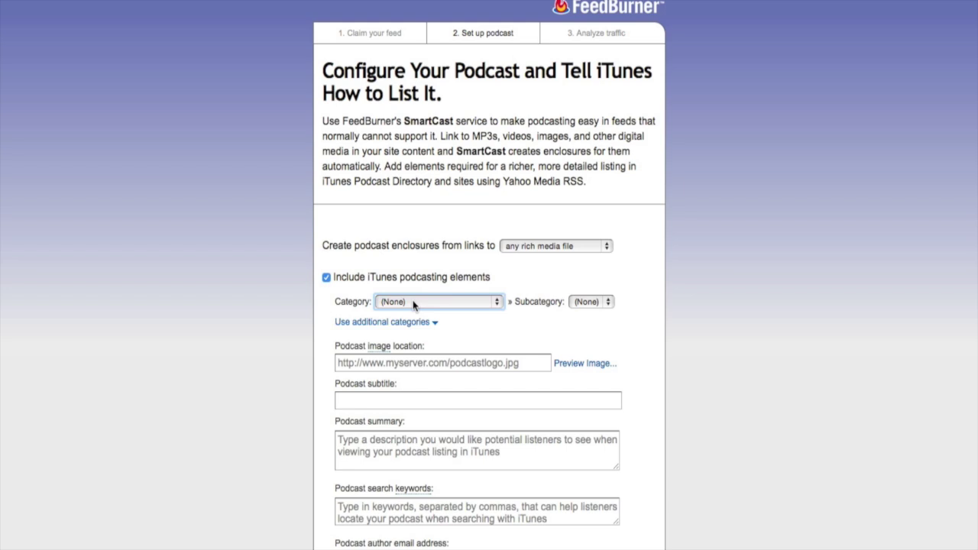
Set the iTunes category to Health with No subcategory.
{"action": "left_click", "coordinate": [413, 303]}
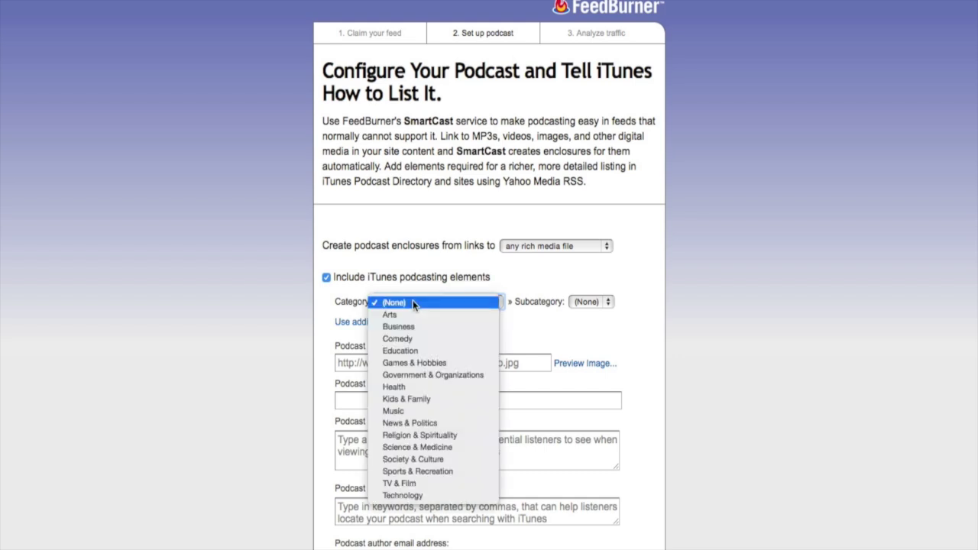
{"action": "left_click", "coordinate": [412, 386]}
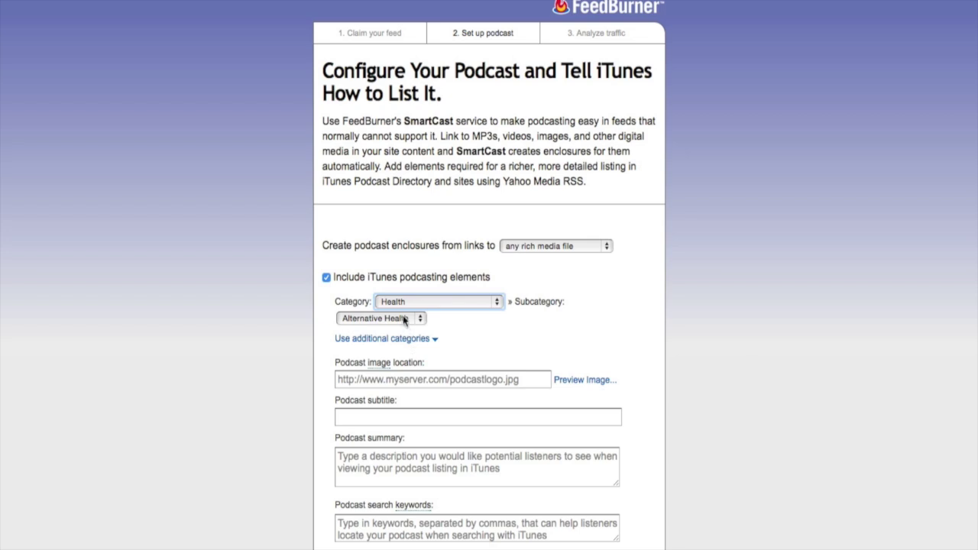
{"action": "left_click", "coordinate": [403, 318]}
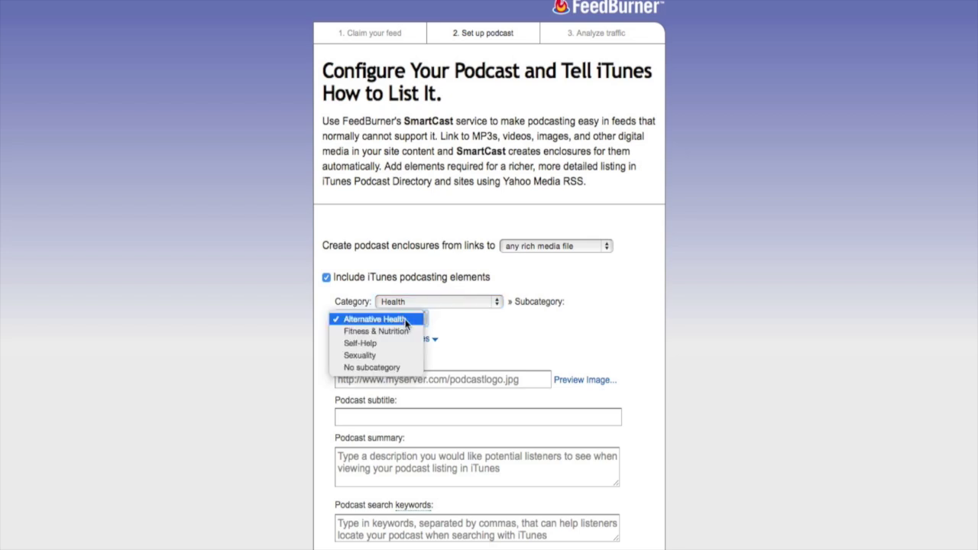
{"action": "left_click", "coordinate": [402, 364]}
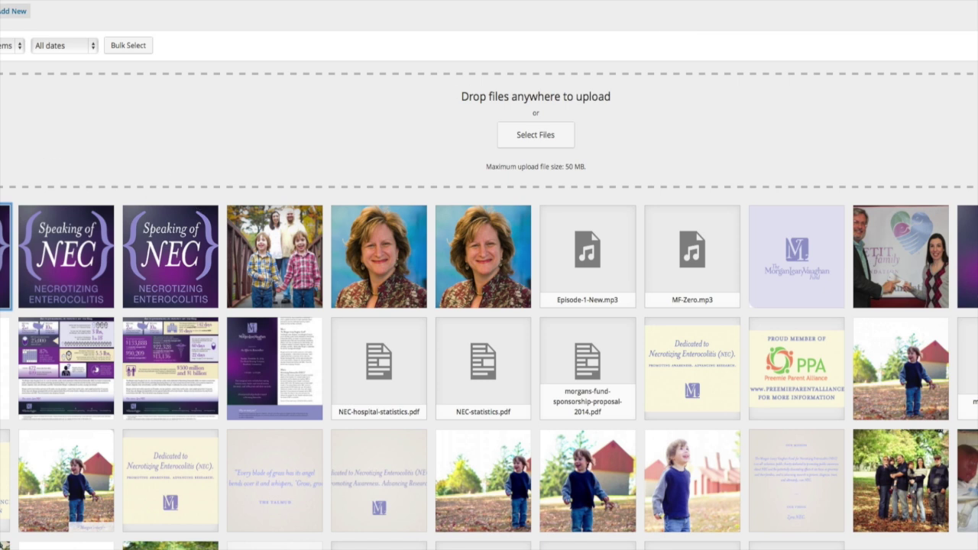
Open the NECPodcastArt2048.jpg attachment details and select its file URL.
{"action": "key", "text": "Return"}
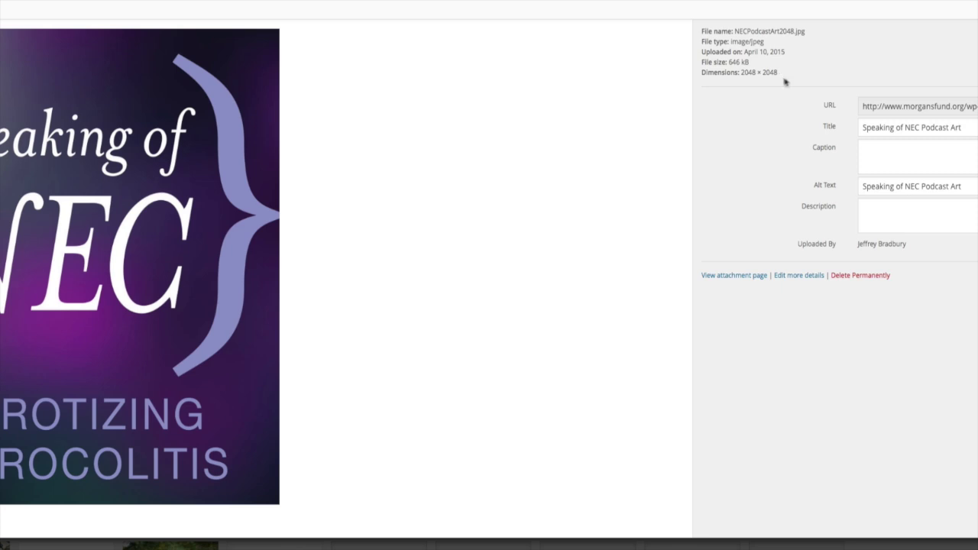
{"action": "left_click", "coordinate": [884, 107]}
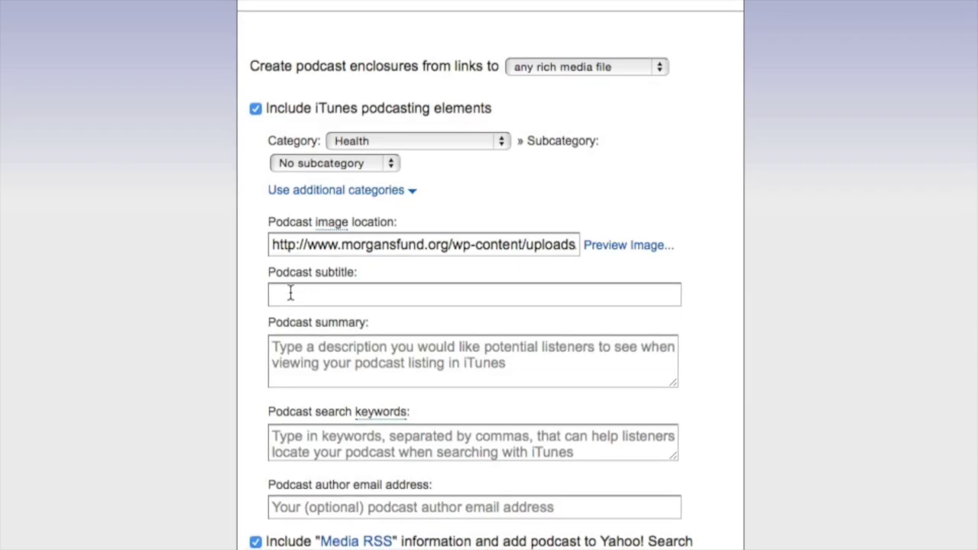
Enter the podcast subtitle 'Speaking of NEC' and paste the prepared summary.
{"action": "left_click", "coordinate": [291, 294]}
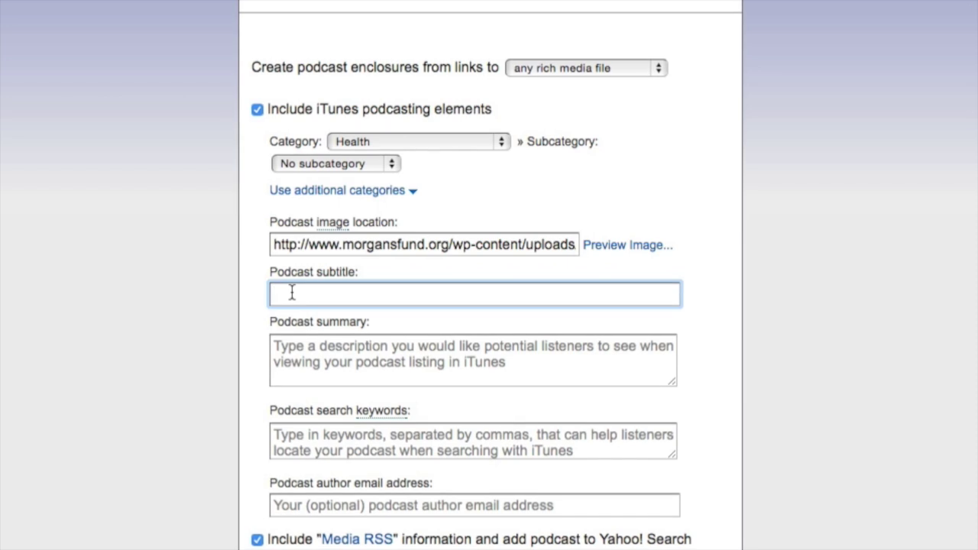
{"action": "type", "text": "Speaking of NEC"}
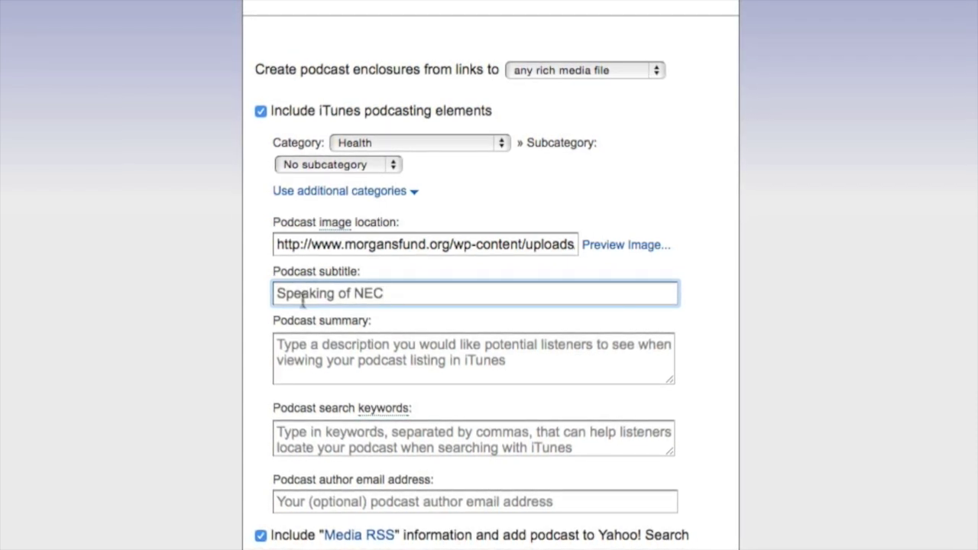
{"action": "left_click", "coordinate": [314, 344]}
{"action": "key", "text": "ctrl+v"}
Add search keywords 'NEC, NICU, Premature' and enter the author's e-mail address.
{"action": "left_click", "coordinate": [319, 418]}
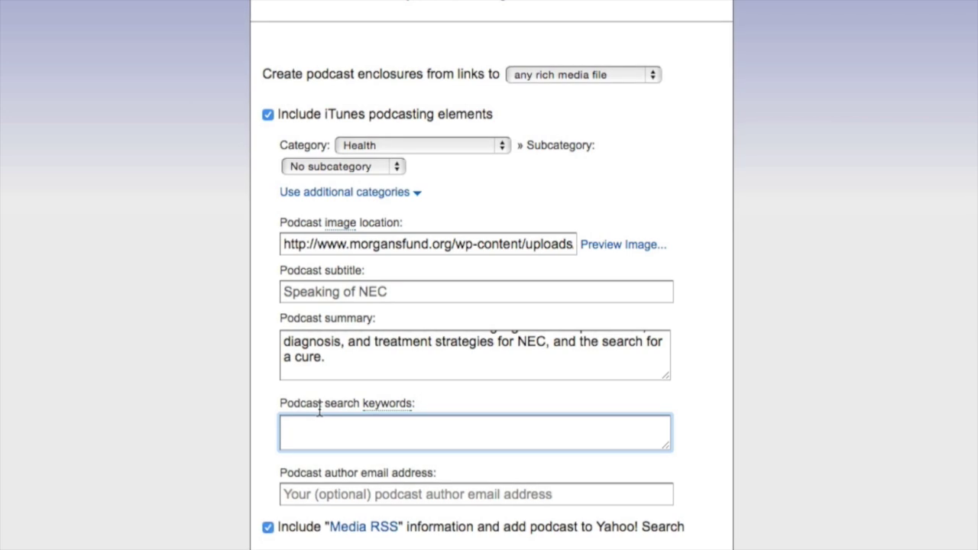
{"action": "type", "text": "NEC,"}
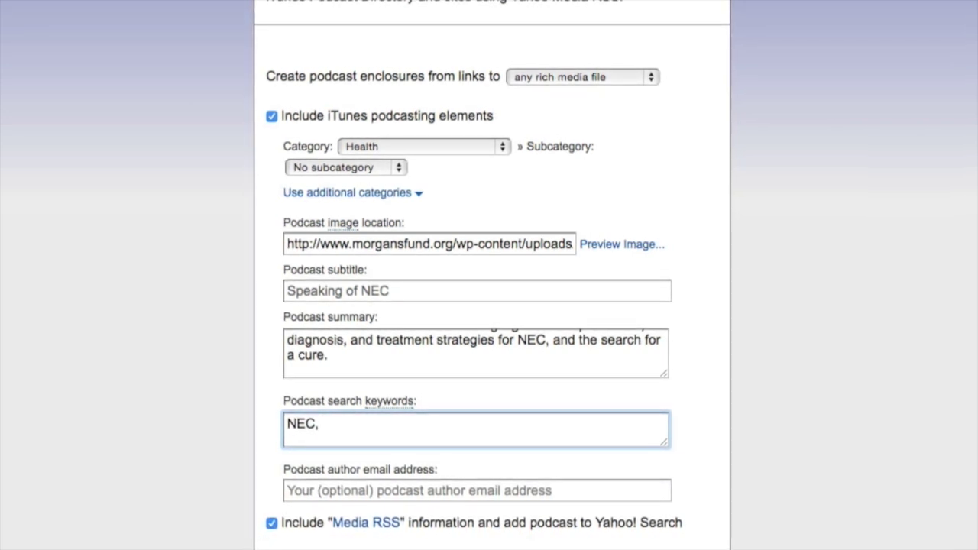
{"action": "type", "text": " NICU,"}
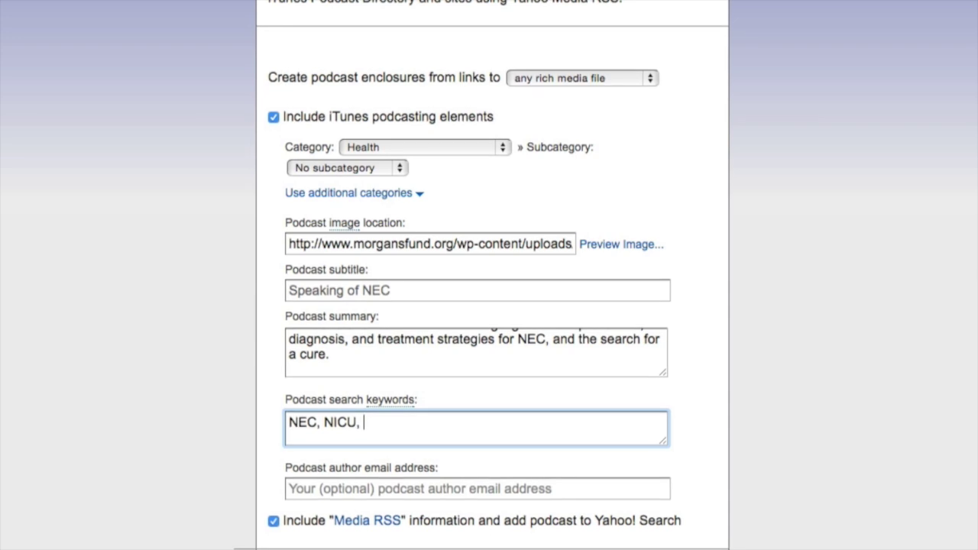
{"action": "type", "text": " Premature"}
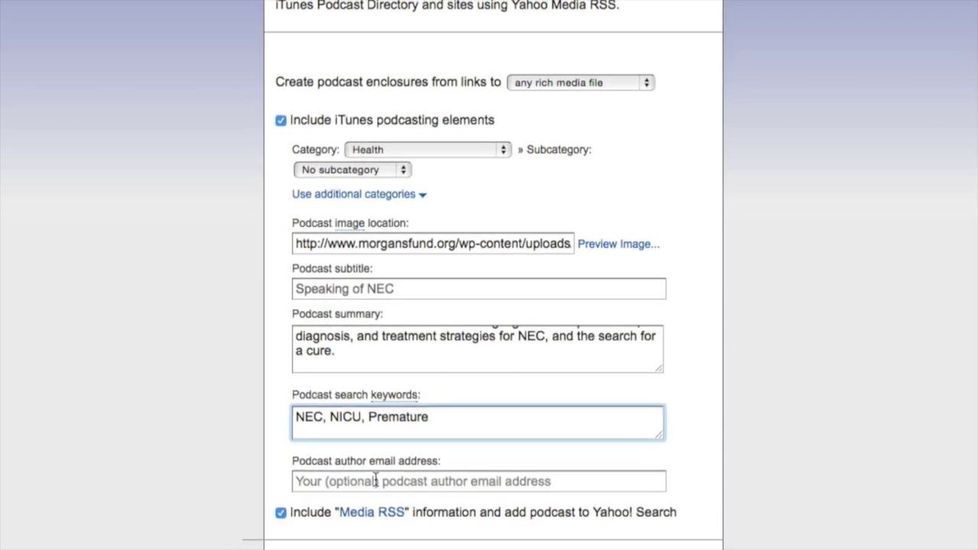
{"action": "left_click", "coordinate": [375, 481]}
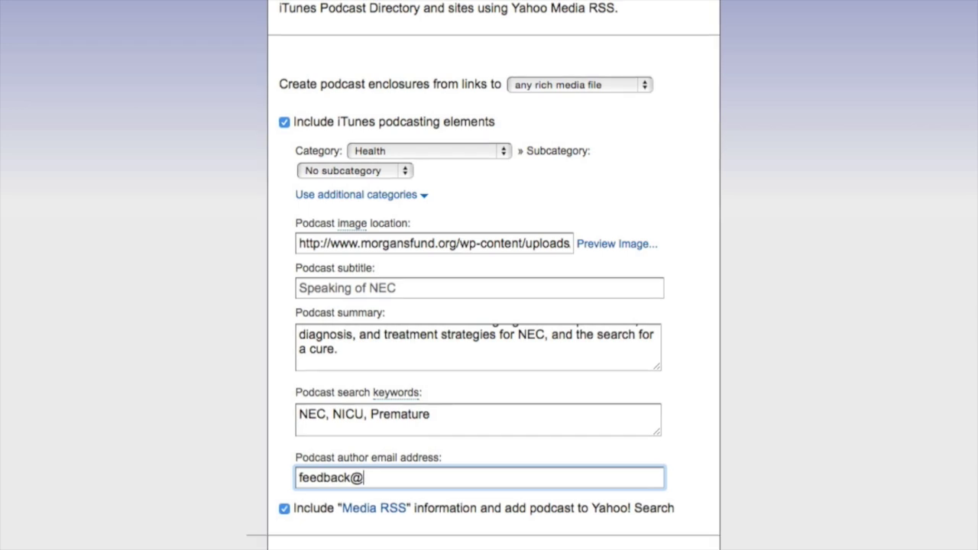
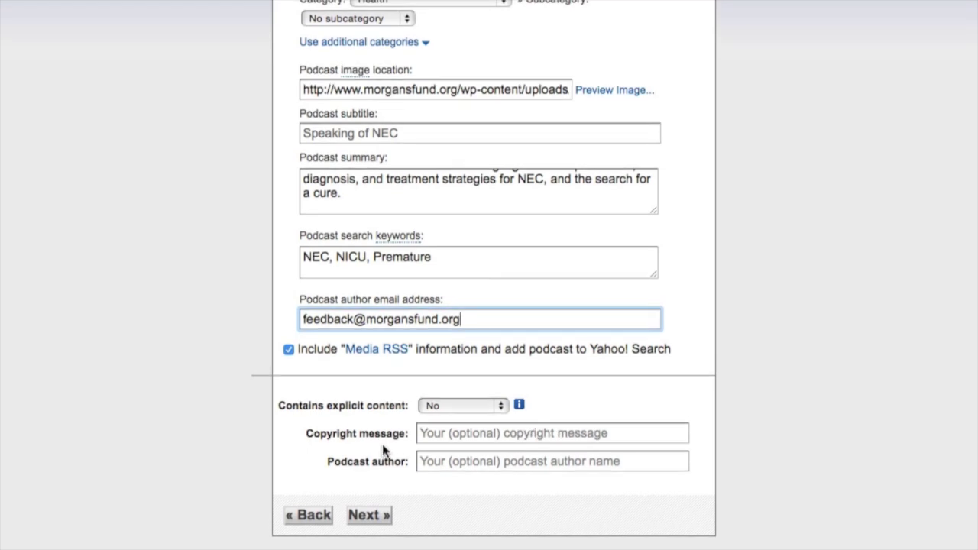
Keep explicit content at No and enter the copyright message '2015: Morgans Fund LLC'.
{"action": "left_click", "coordinate": [460, 408]}
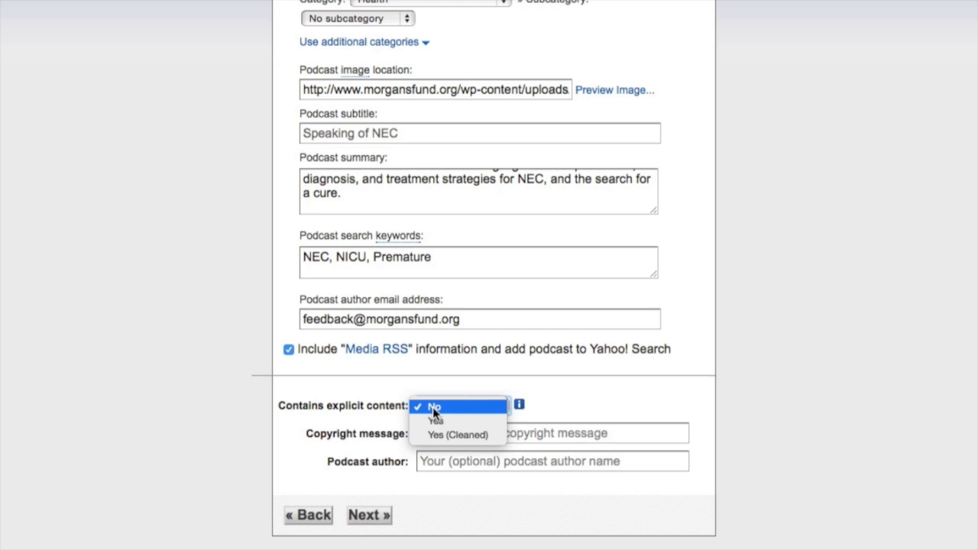
{"action": "left_click", "coordinate": [294, 433]}
{"action": "left_click", "coordinate": [458, 433]}
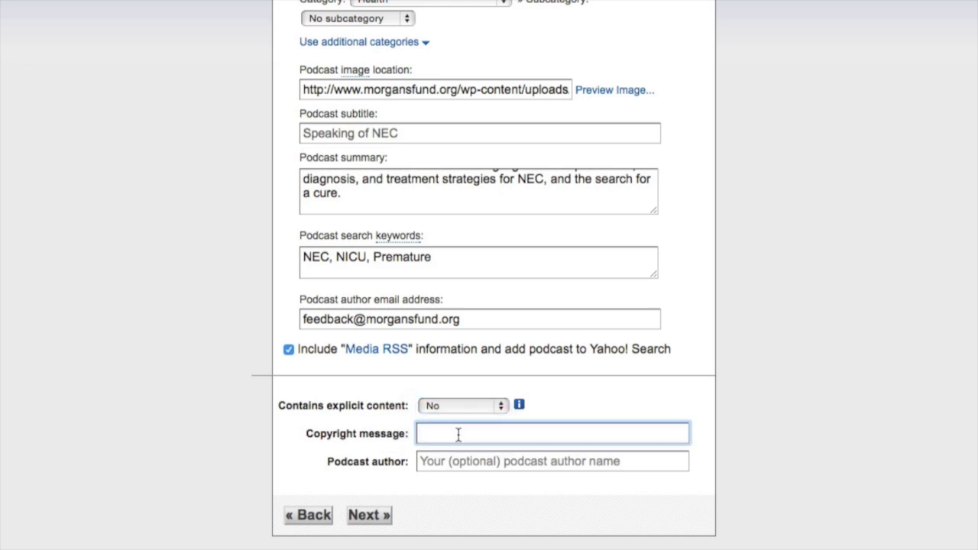
{"action": "type", "text": "2015: Morgans Fund LLC"}
{"action": "key", "text": "Tab"}
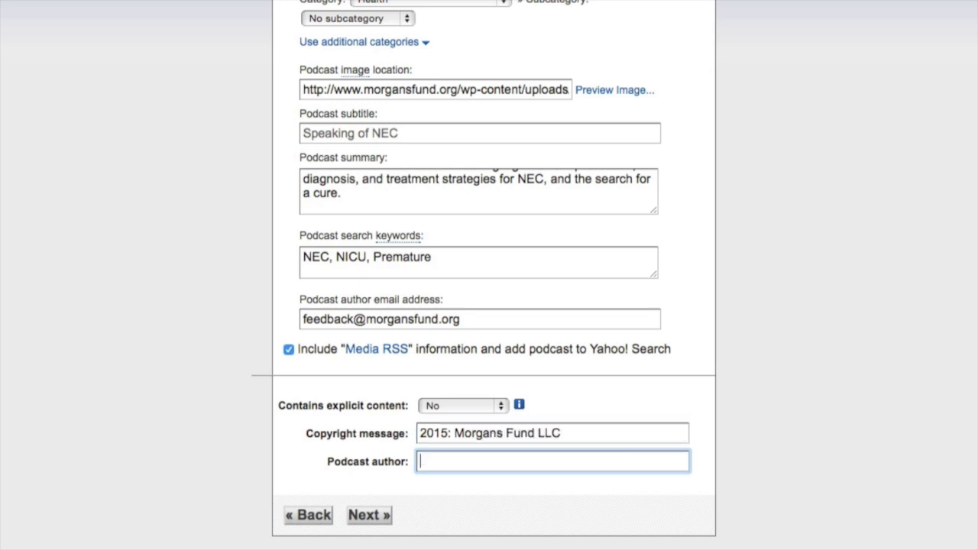
Tidy the copyright message, fill in the podcast author's name, and proceed.
{"action": "left_click", "coordinate": [493, 442]}
{"action": "key", "text": "super+Right"}
{"action": "key", "text": "shift+alt+Left"}
{"action": "key", "text": "shift+super+Left"}
{"action": "left_click", "coordinate": [495, 459]}
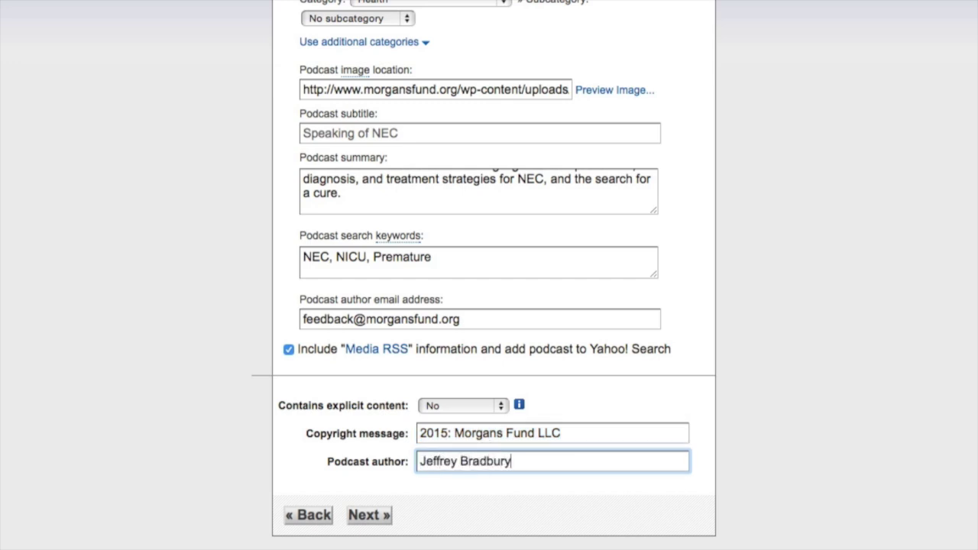
{"action": "left_click", "coordinate": [369, 515]}
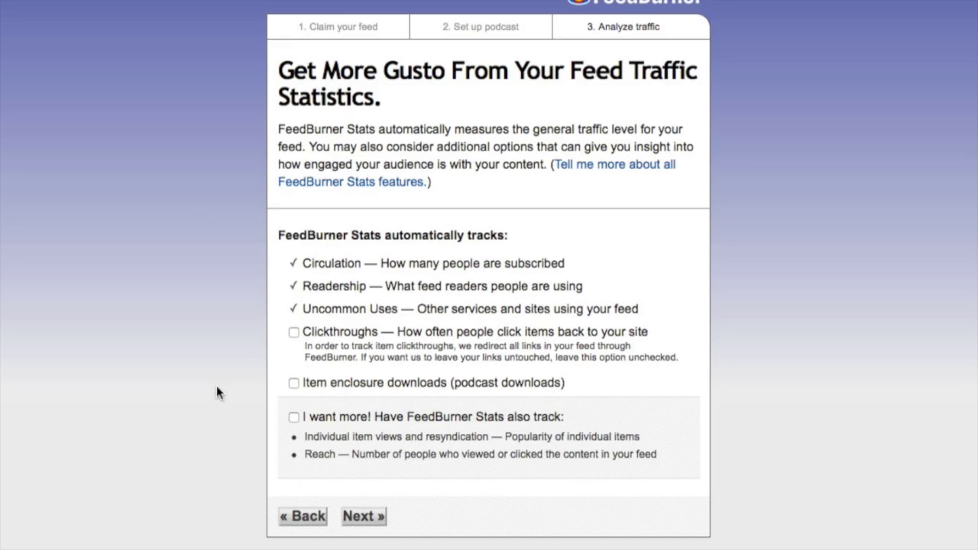
Enable clickthrough, enclosure download and item view tracking, then finish feed setup.
{"action": "left_click", "coordinate": [293, 334]}
{"action": "left_click", "coordinate": [293, 417]}
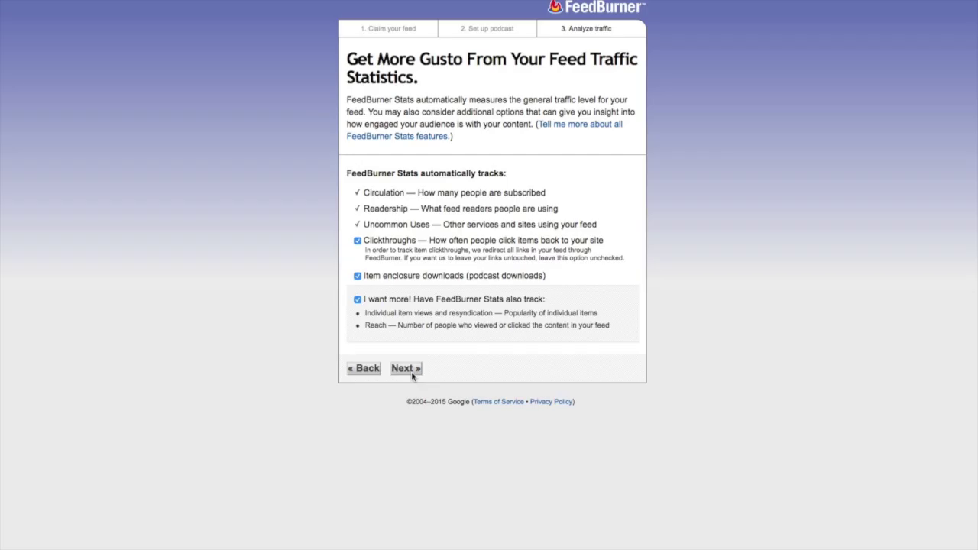
{"action": "left_click", "coordinate": [371, 522]}
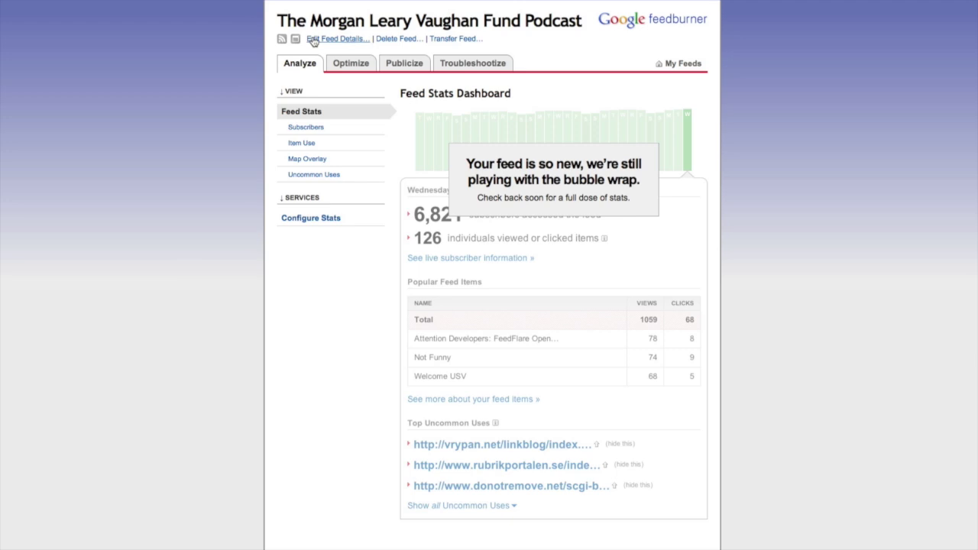
Save the feed details with title and address MLVFP, then bring up Delete Feed.
{"action": "left_click", "coordinate": [313, 40]}
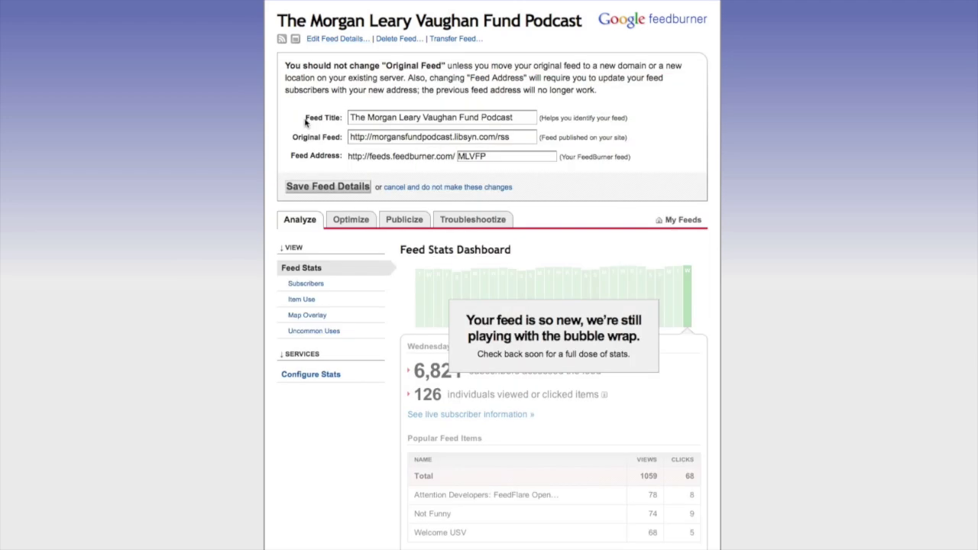
{"action": "left_click", "coordinate": [360, 118]}
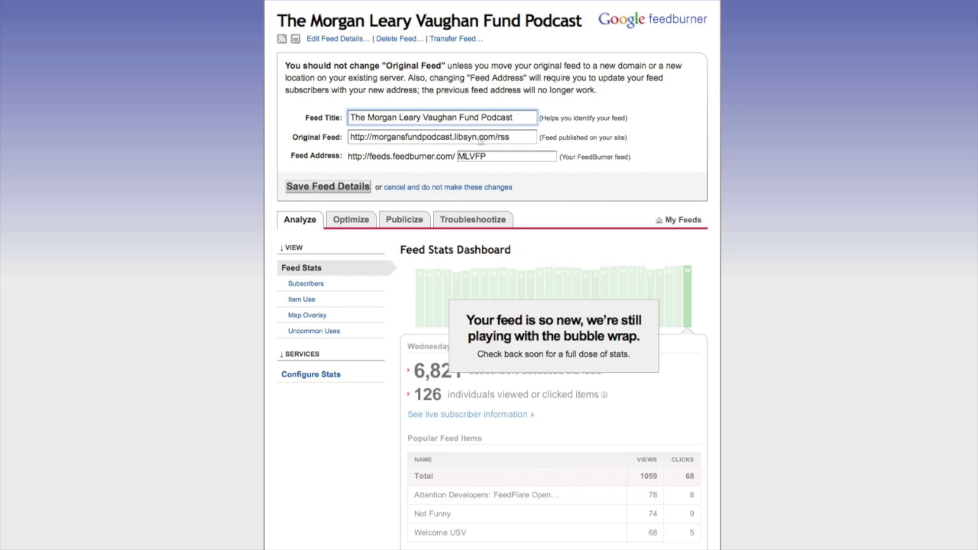
{"action": "left_click", "coordinate": [473, 155]}
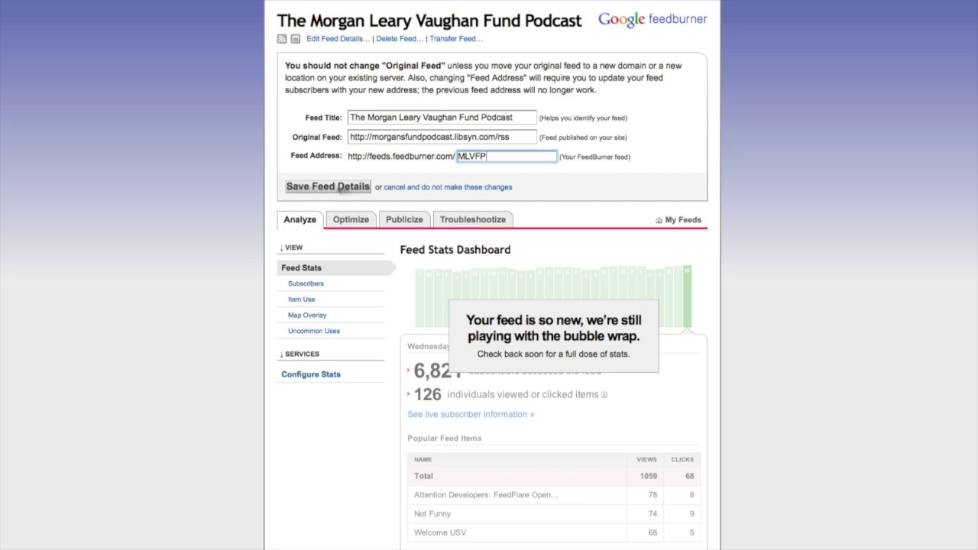
{"action": "left_click", "coordinate": [329, 188]}
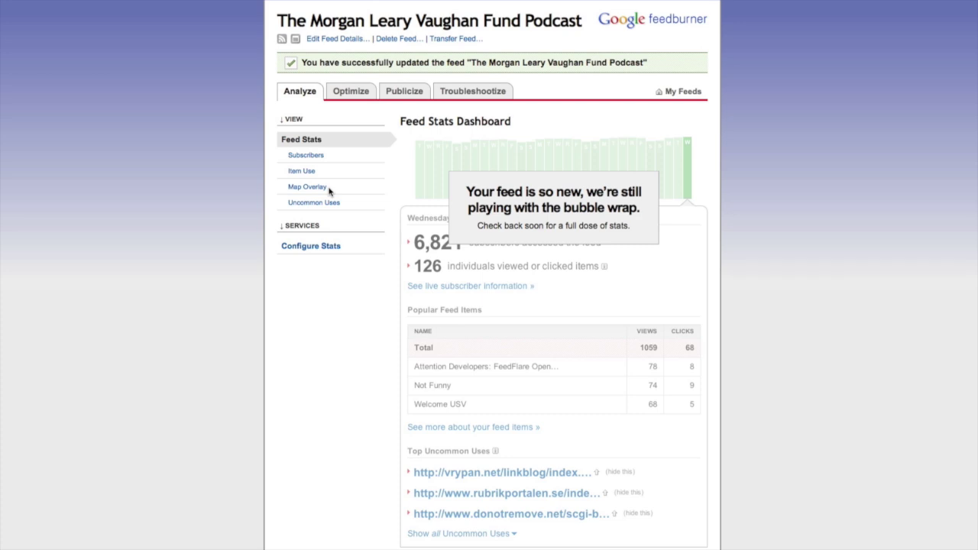
{"action": "left_click", "coordinate": [401, 42]}
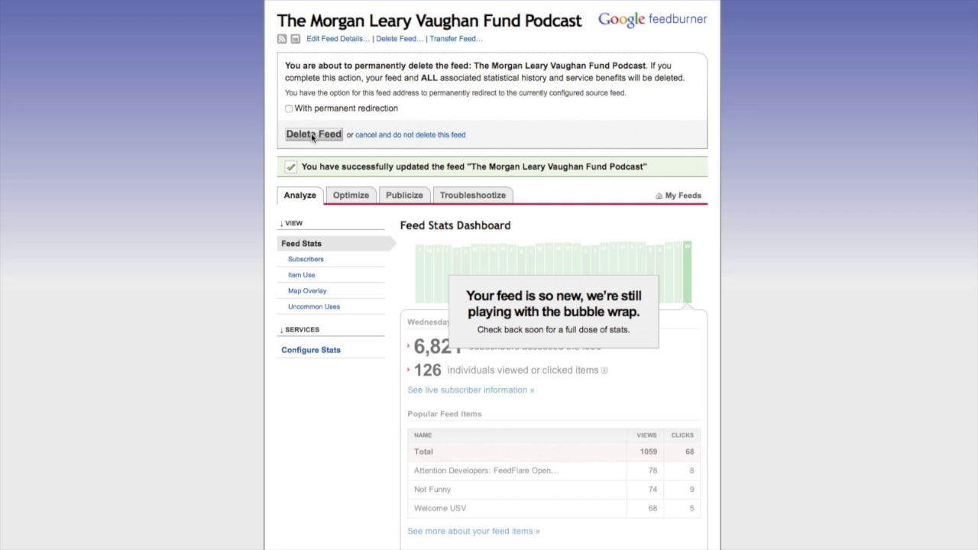
Dismiss the transfer and delete prompts and view the Subscribers statistics.
{"action": "left_click", "coordinate": [443, 40]}
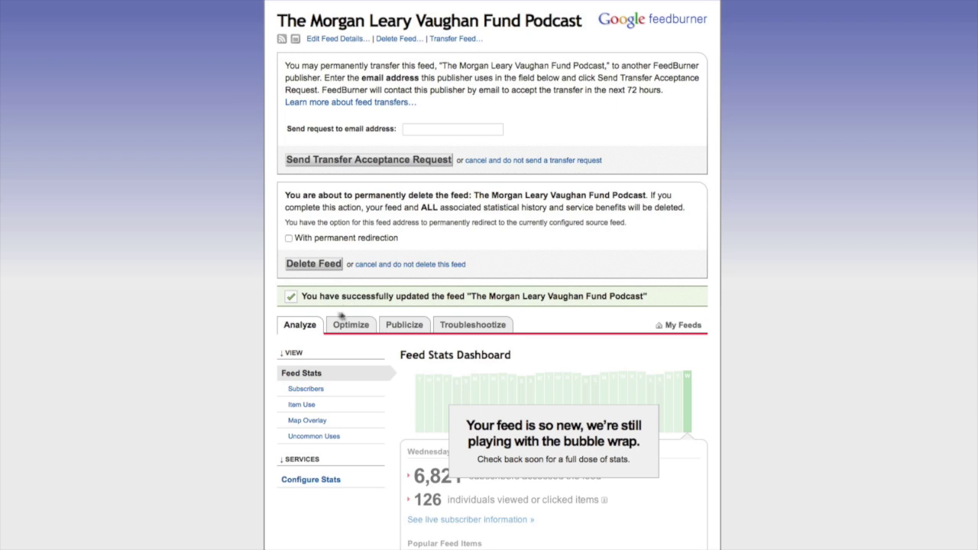
{"action": "left_click", "coordinate": [306, 330]}
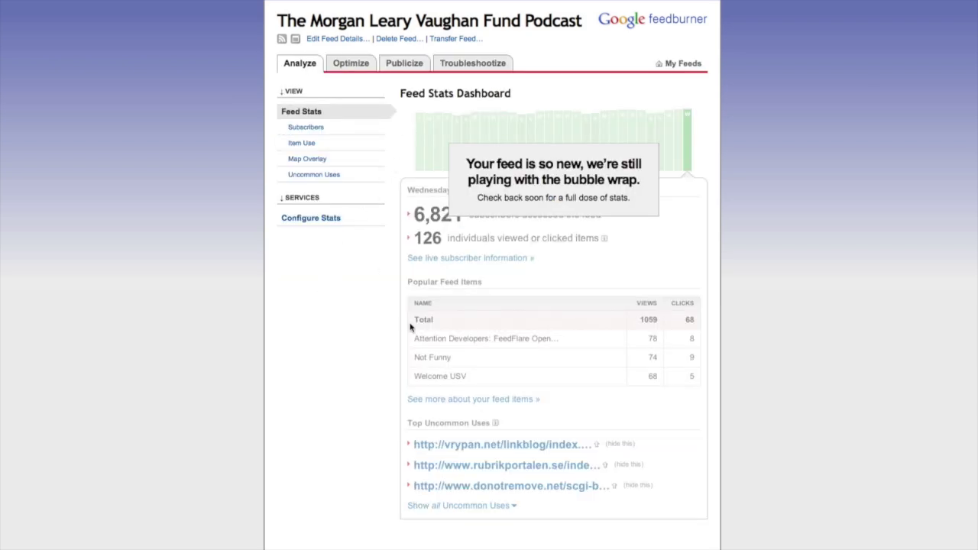
{"action": "left_click", "coordinate": [313, 130]}
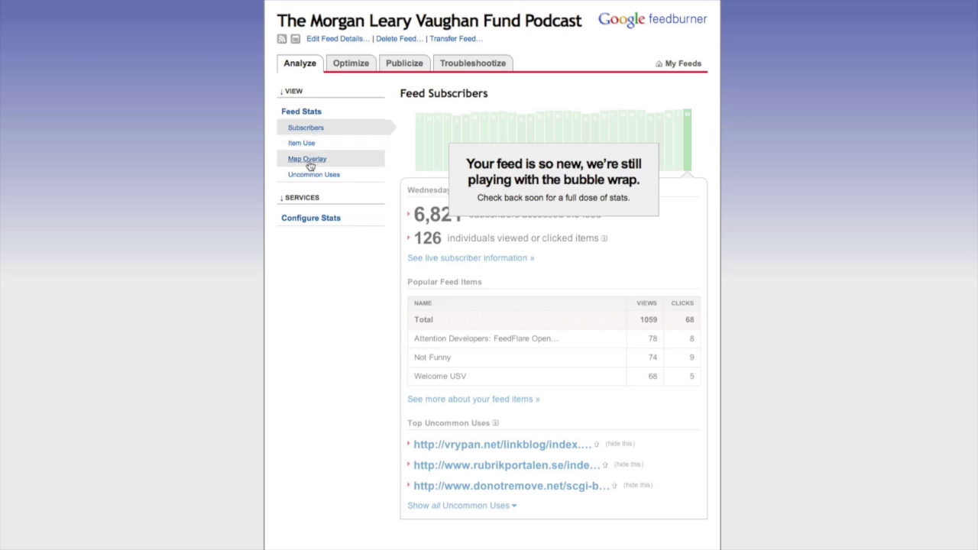
View the item Map Overlay, then go to the Optimize services overview.
{"action": "left_click", "coordinate": [309, 162]}
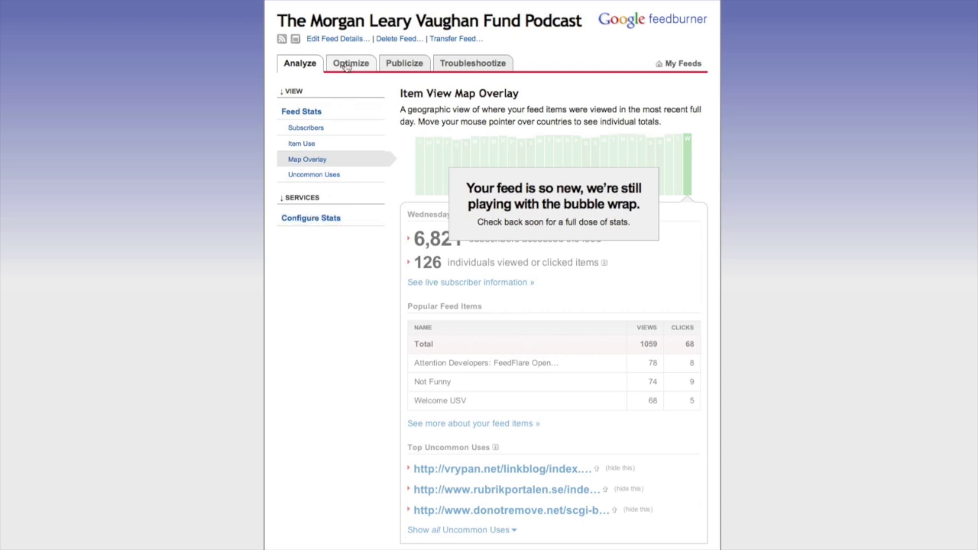
{"action": "left_click", "coordinate": [346, 66]}
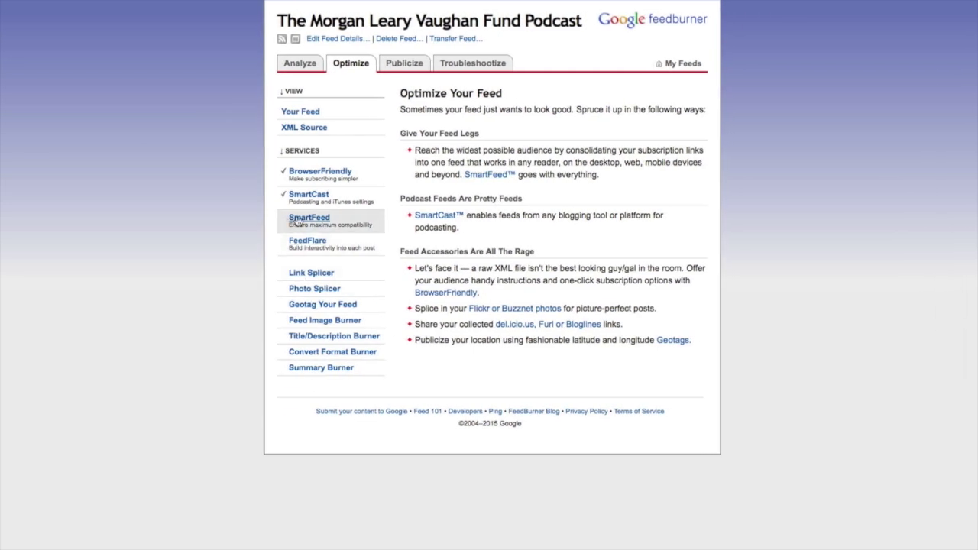
Activate SmartFeed for the podcast feed, then bring up the SmartCast podcast settings.
{"action": "left_click", "coordinate": [298, 220]}
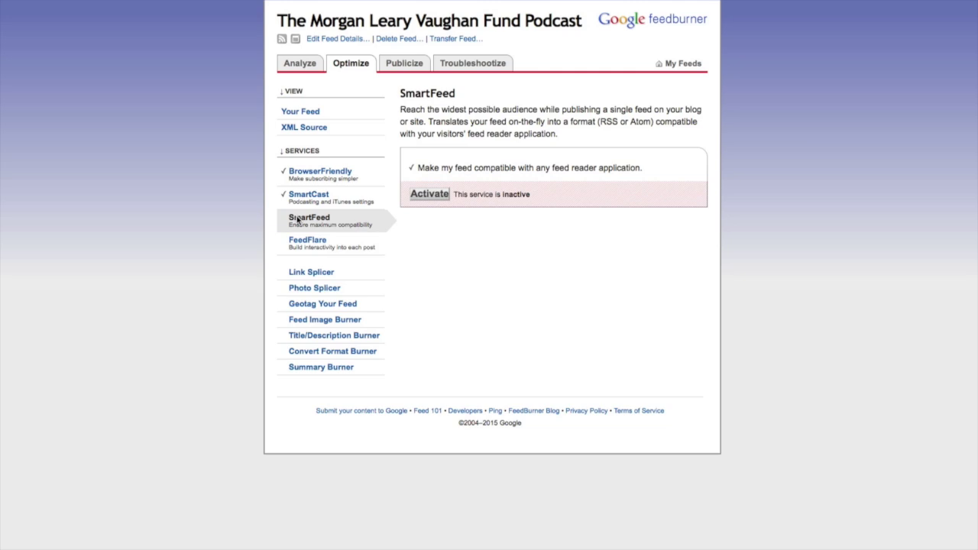
{"action": "left_click", "coordinate": [429, 196]}
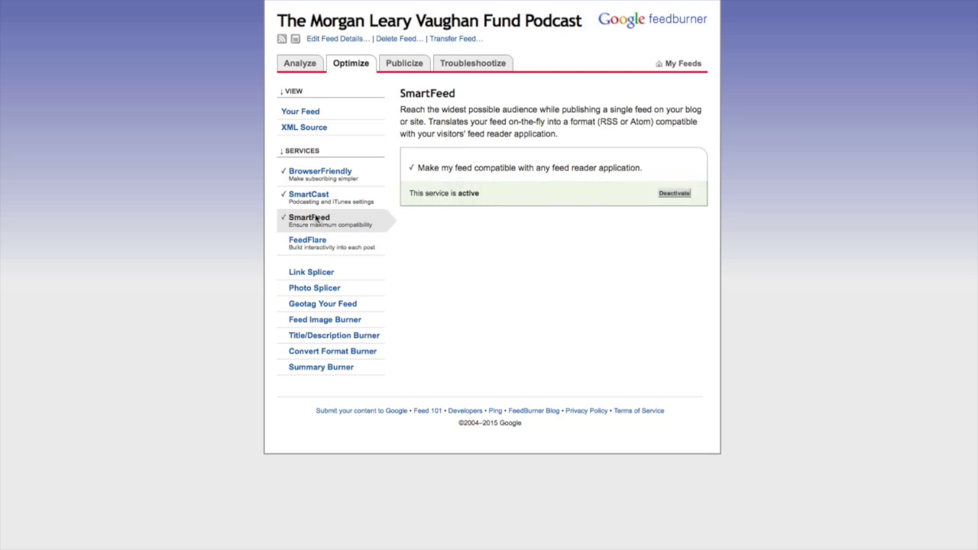
{"action": "left_click", "coordinate": [313, 200]}
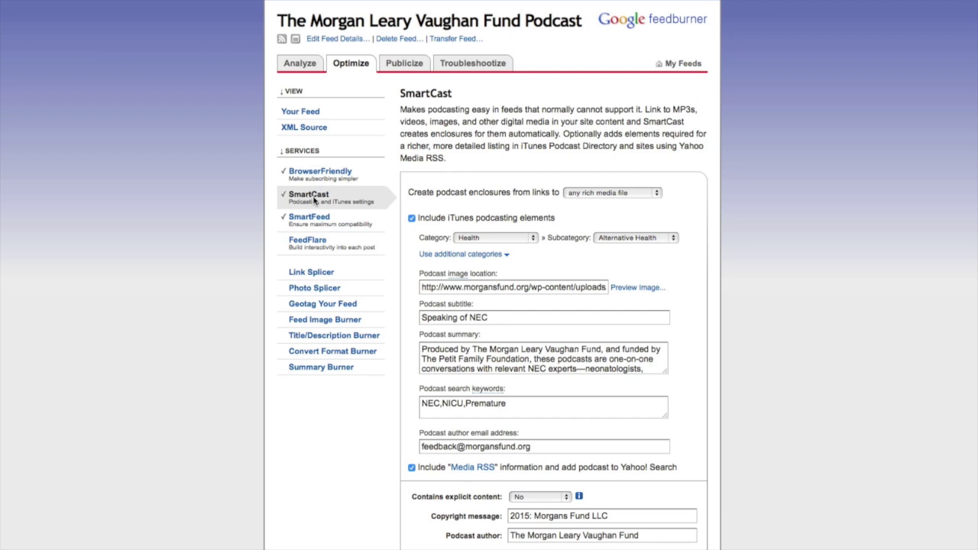
Check that SmartCast shows as active, then go to the FeedFlare sharing options.
{"action": "scroll", "coordinate": [417, 276], "scroll_direction": "down", "scroll_amount": 3}
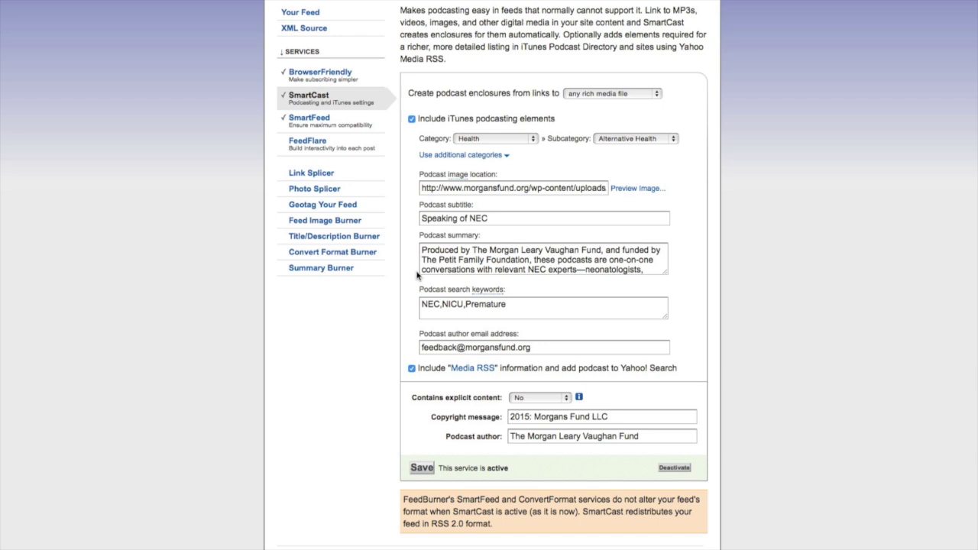
{"action": "left_click", "coordinate": [308, 142]}
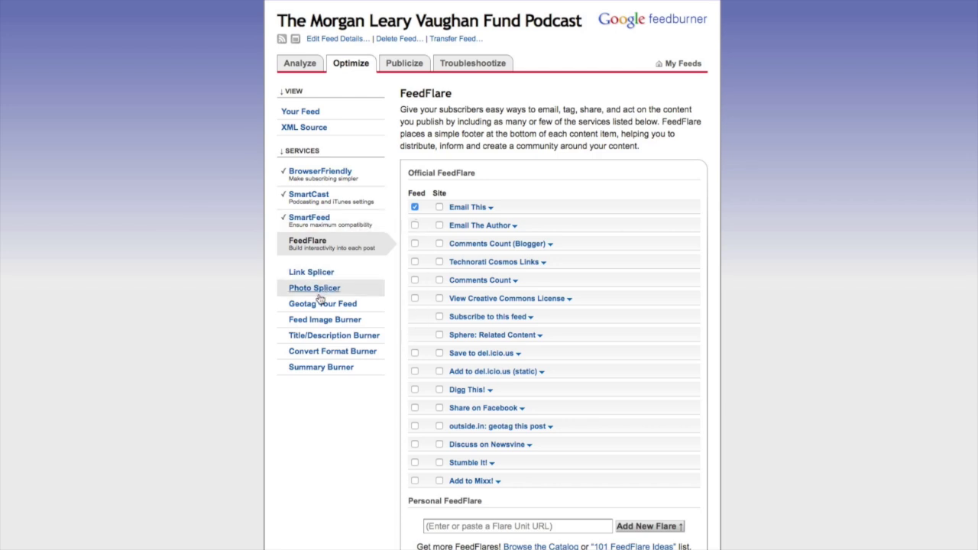
Look over Feed Image Burner and the Title/Description fields without activating them, then preview Your Feed.
{"action": "left_click", "coordinate": [322, 320]}
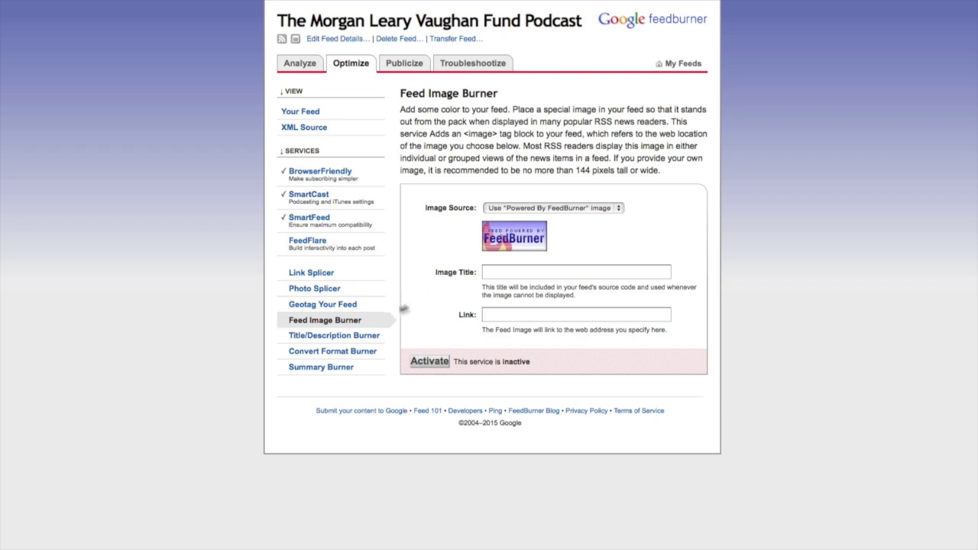
{"action": "left_click", "coordinate": [356, 336]}
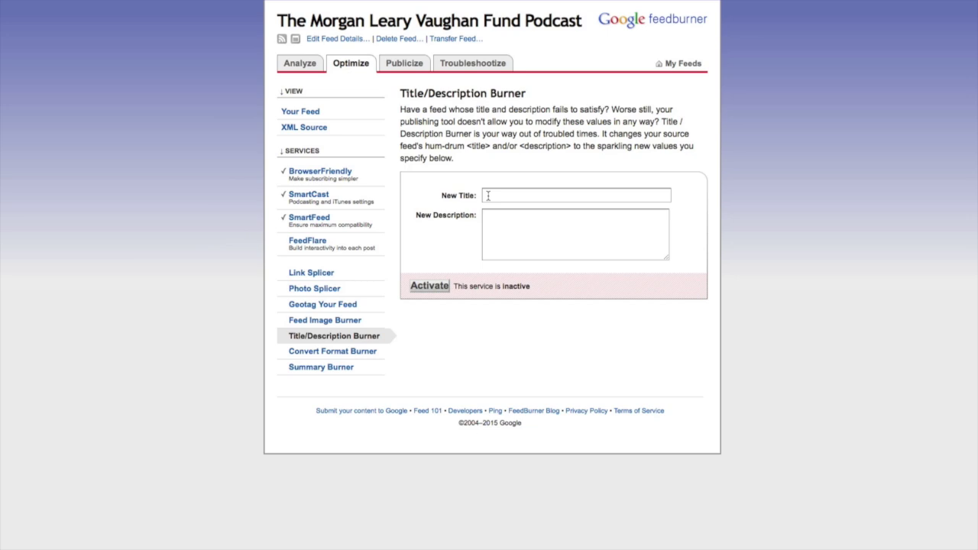
{"action": "left_click", "coordinate": [488, 196]}
{"action": "left_click", "coordinate": [494, 221]}
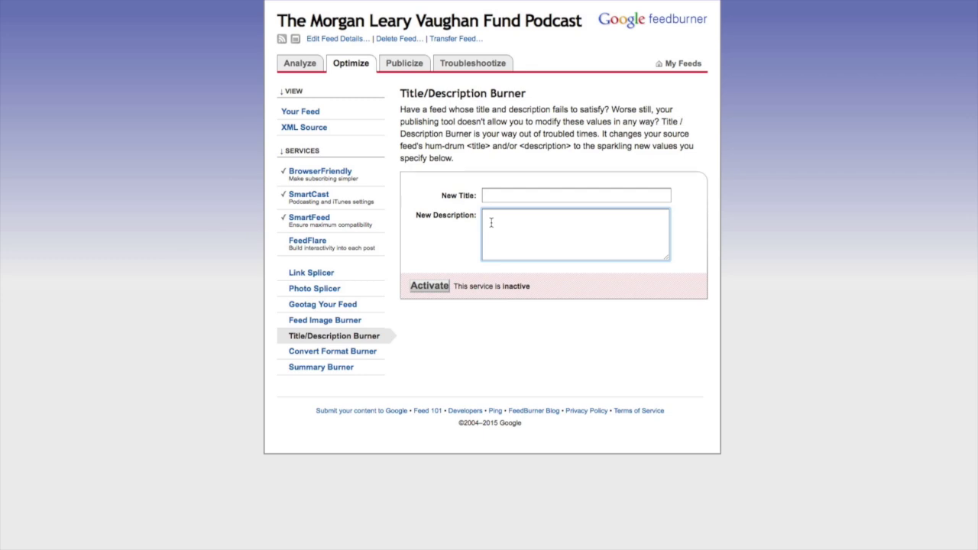
{"action": "left_click", "coordinate": [293, 113]}
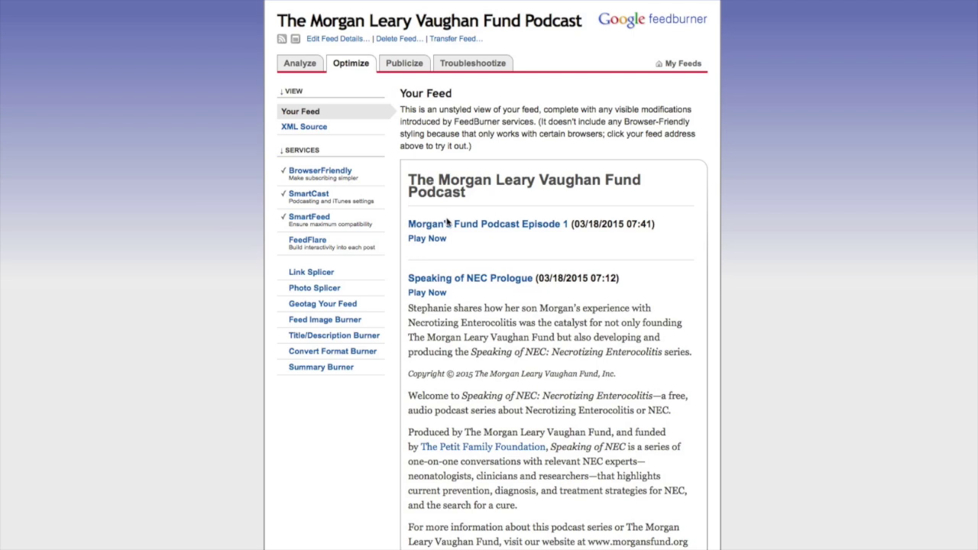
Review the Your Feed episode preview, then view the raw XML with the channel details and both episode items.
{"action": "scroll", "coordinate": [490, 230], "scroll_direction": "down", "scroll_amount": 5}
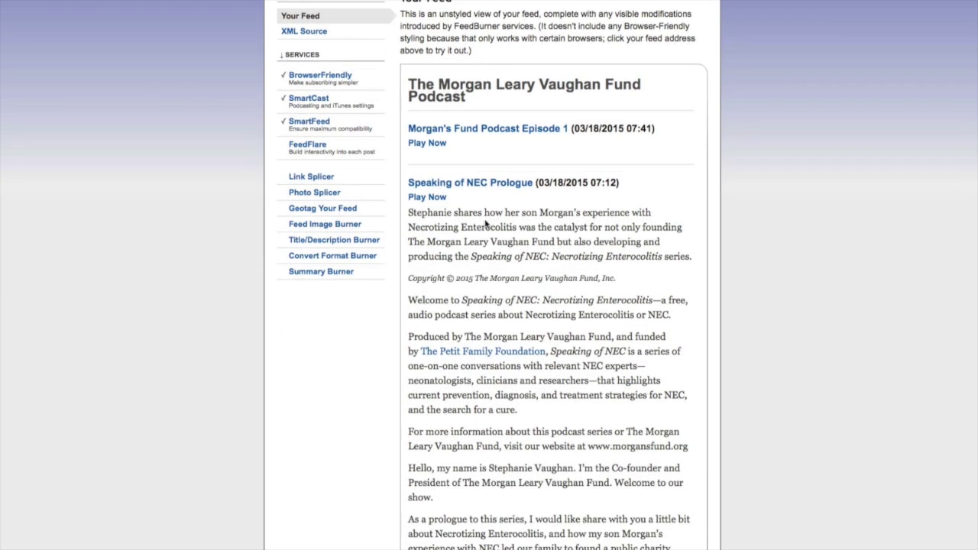
{"action": "scroll", "coordinate": [484, 220], "scroll_direction": "down", "scroll_amount": 5}
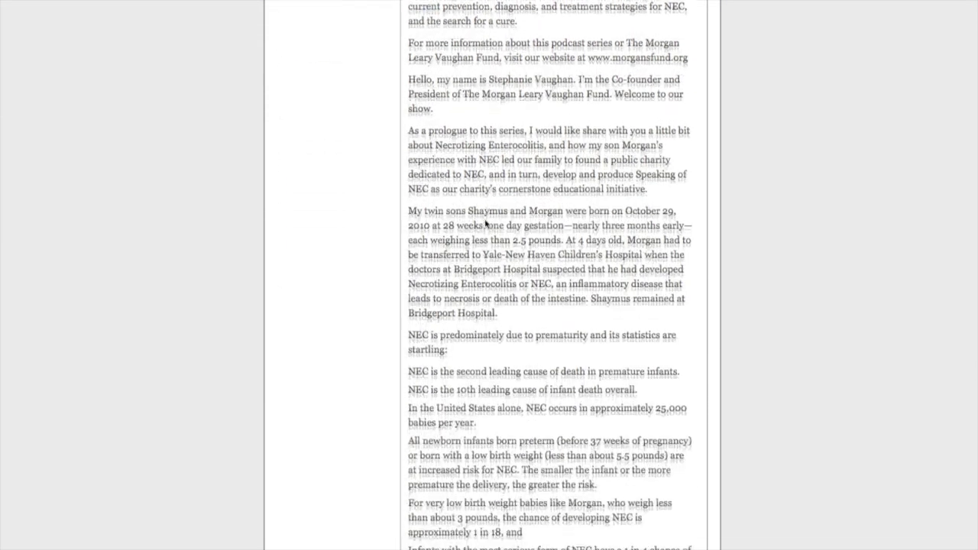
{"action": "scroll", "coordinate": [483, 217], "scroll_direction": "down", "scroll_amount": 5}
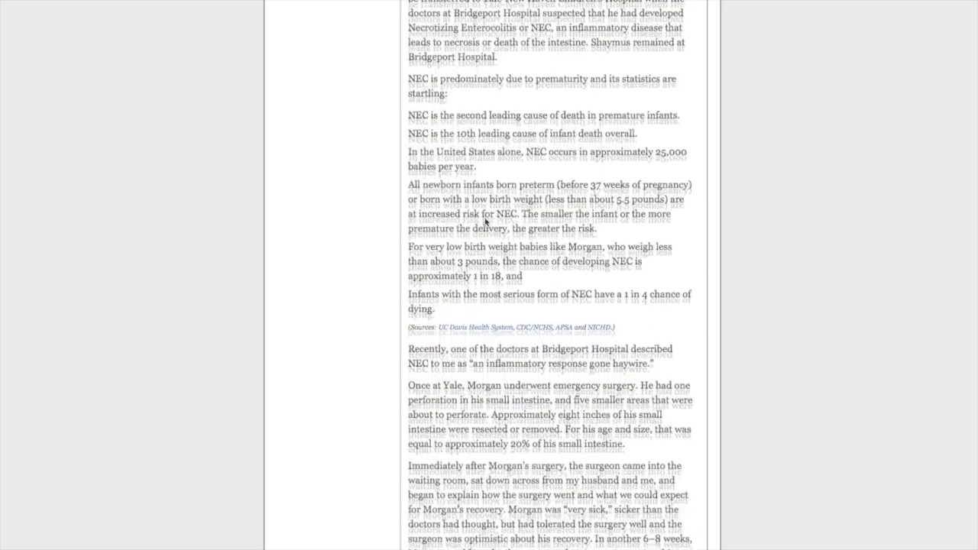
{"action": "scroll", "coordinate": [484, 219], "scroll_direction": "up", "scroll_amount": 6}
{"action": "scroll", "coordinate": [486, 221], "scroll_direction": "down", "scroll_amount": 5}
{"action": "scroll", "coordinate": [486, 221], "scroll_direction": "down", "scroll_amount": 2}
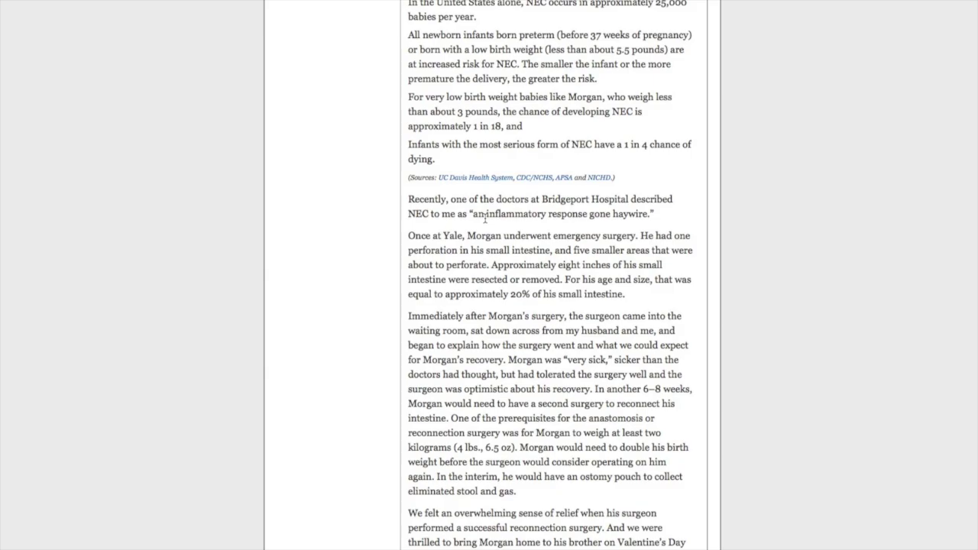
{"action": "scroll", "coordinate": [486, 222], "scroll_direction": "down", "scroll_amount": 1}
{"action": "scroll", "coordinate": [486, 222], "scroll_direction": "up", "scroll_amount": 8}
{"action": "scroll", "coordinate": [484, 219], "scroll_direction": "up", "scroll_amount": 5}
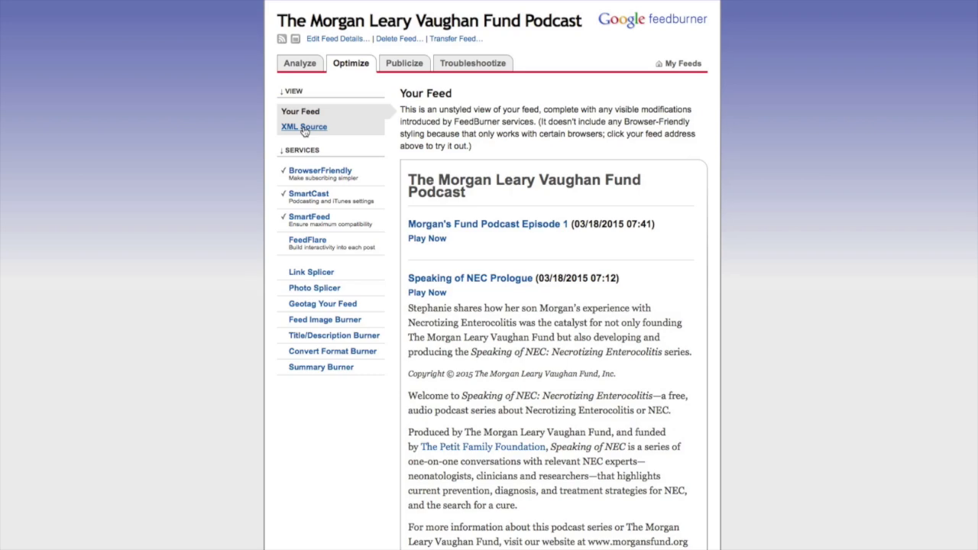
{"action": "left_click", "coordinate": [304, 128]}
{"action": "scroll", "coordinate": [483, 197], "scroll_direction": "down", "scroll_amount": 5}
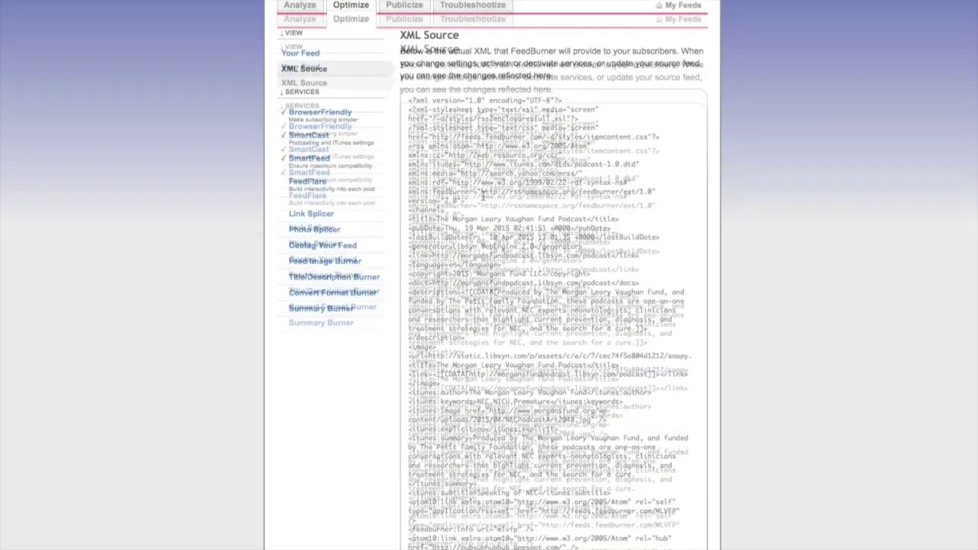
{"action": "scroll", "coordinate": [483, 196], "scroll_direction": "down", "scroll_amount": 7}
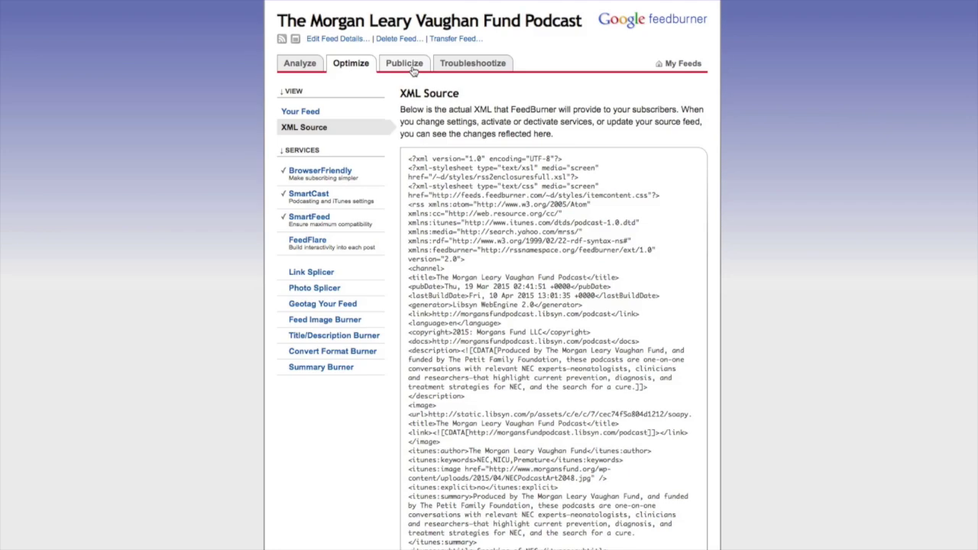
Activate Email Subscriptions under Publicize so the subscription form code appears.
{"action": "left_click", "coordinate": [412, 67]}
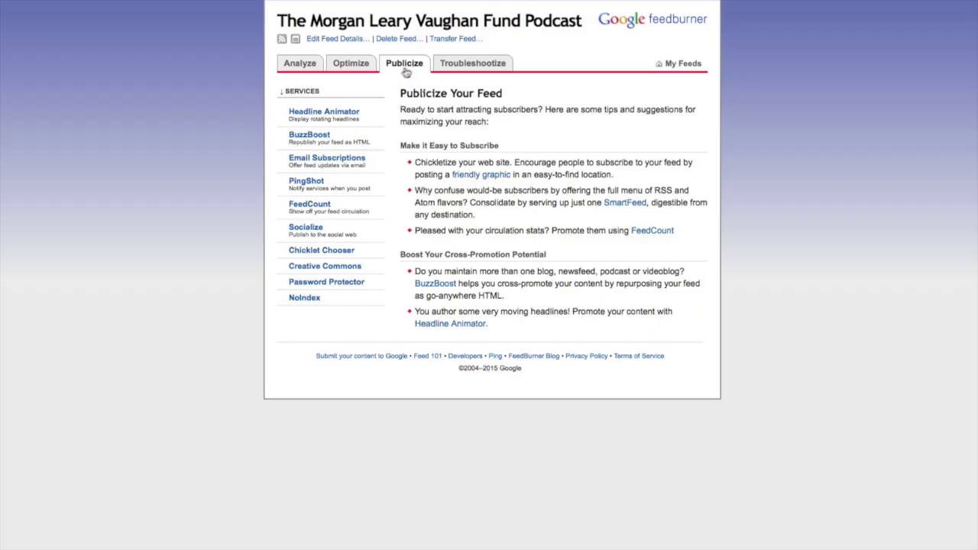
{"action": "left_click", "coordinate": [321, 158]}
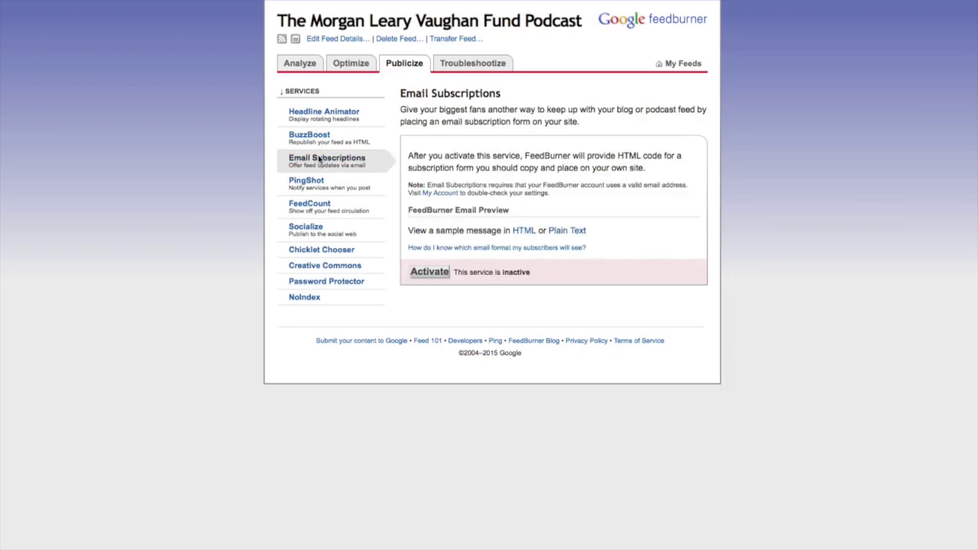
{"action": "left_click", "coordinate": [429, 272]}
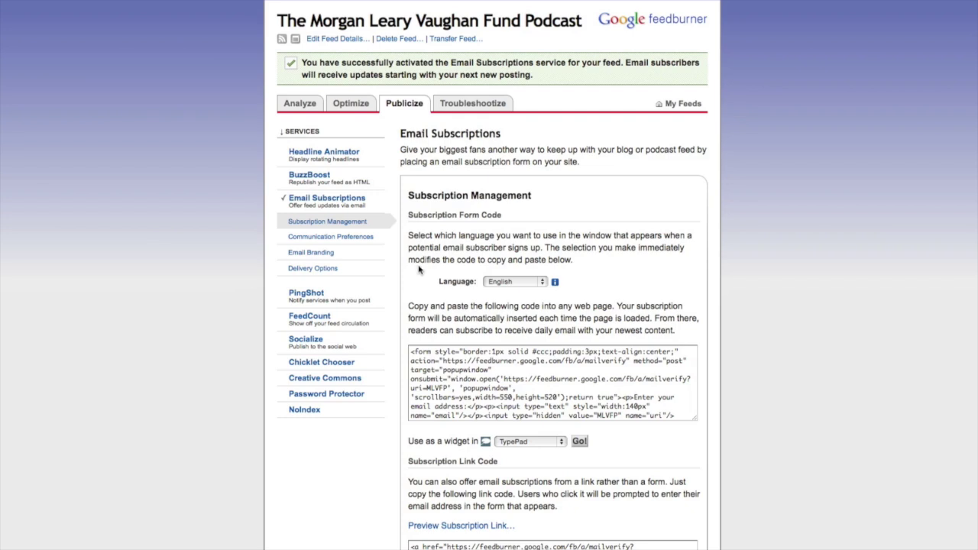
Check the Reply-To address in Communication Preferences, then review Email Branding's subject, Logo URL and HTML preview.
{"action": "left_click", "coordinate": [324, 243]}
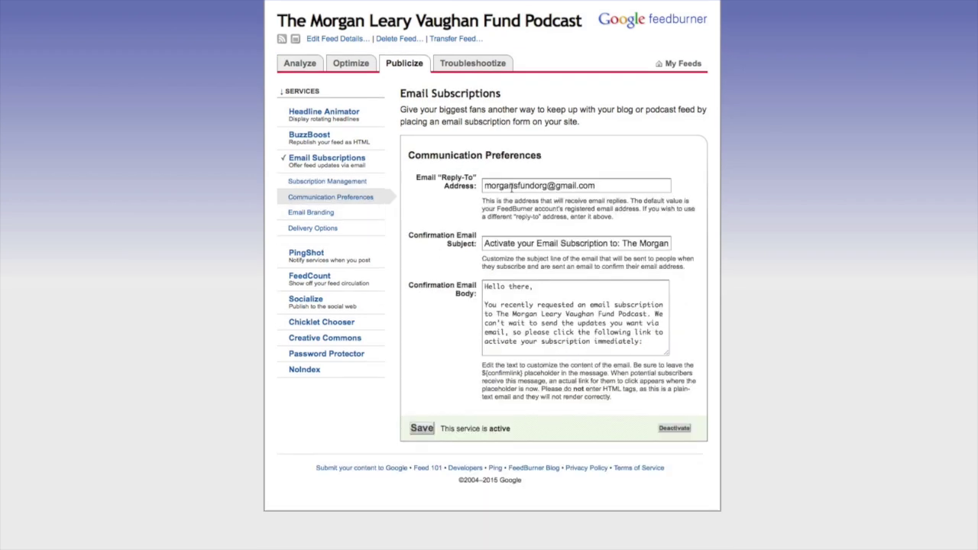
{"action": "triple_click", "coordinate": [511, 186]}
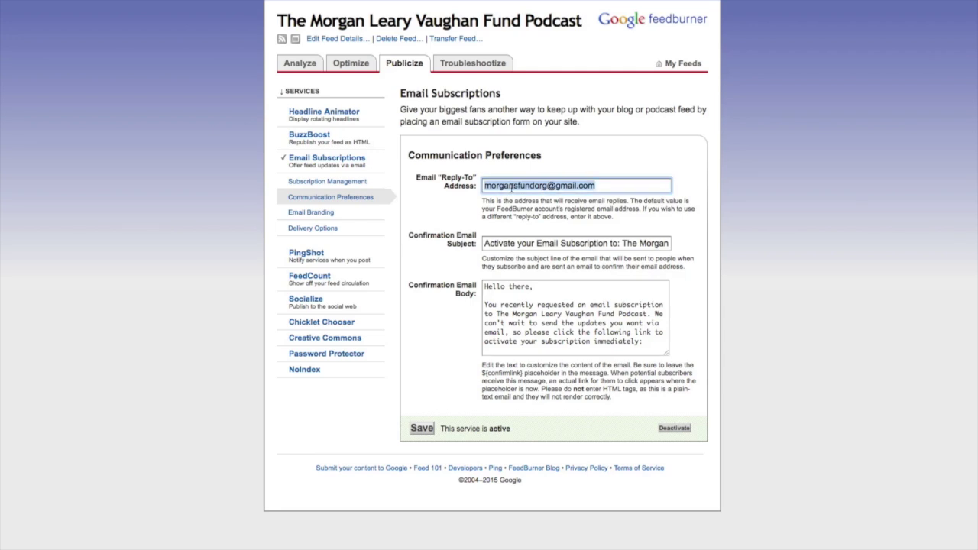
{"action": "left_click", "coordinate": [320, 215]}
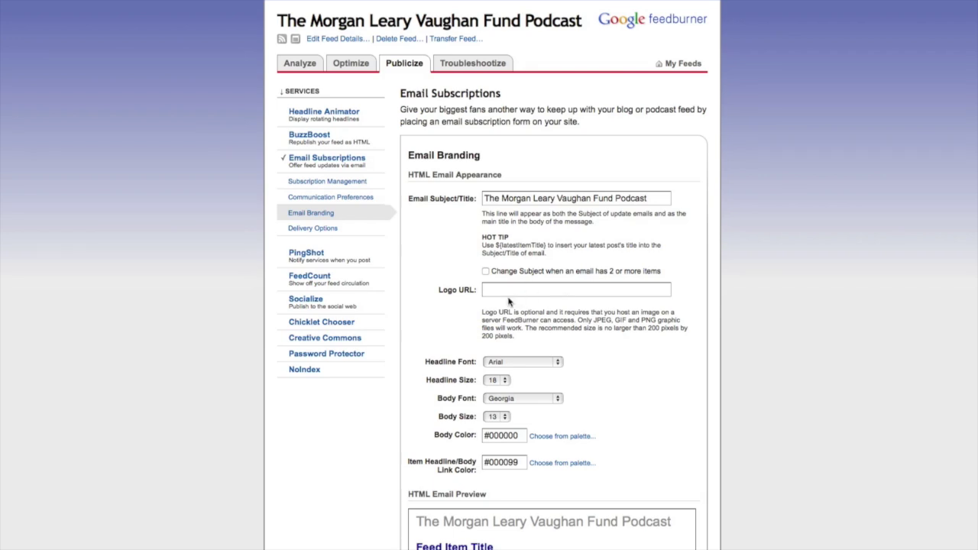
{"action": "scroll", "coordinate": [511, 303], "scroll_direction": "down", "scroll_amount": 4}
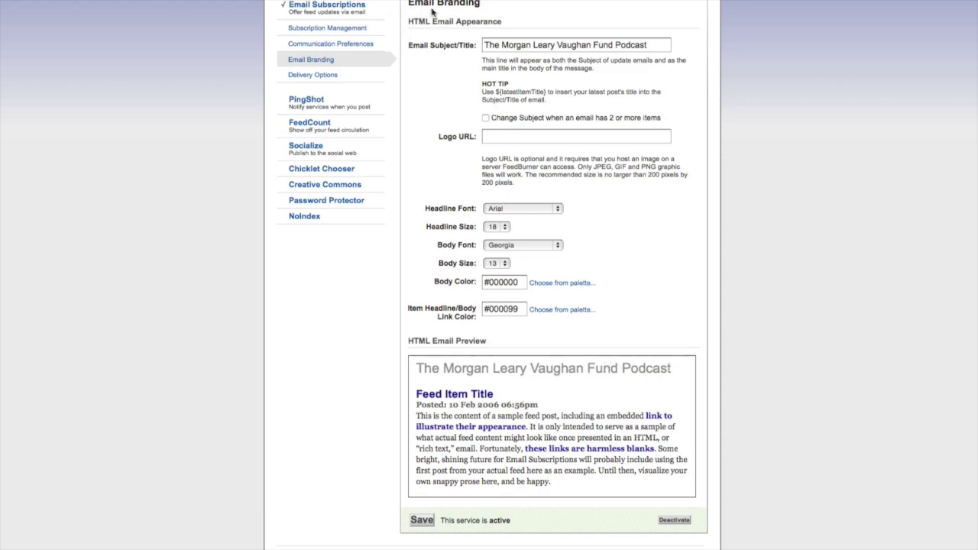
{"action": "scroll", "coordinate": [436, 48], "scroll_direction": "up", "scroll_amount": 3}
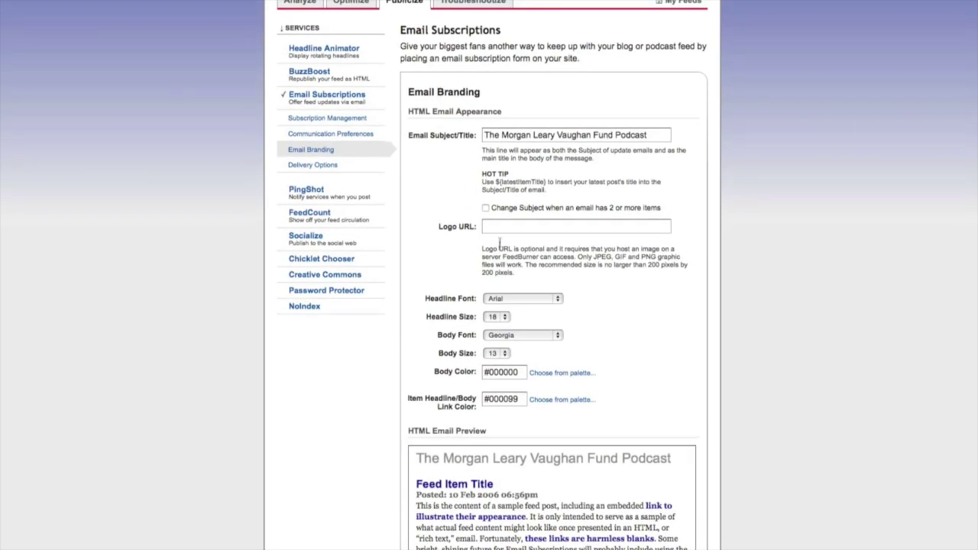
{"action": "left_click_drag", "start_coordinate": [439, 231], "coordinate": [467, 230]}
{"action": "scroll", "coordinate": [467, 230], "scroll_direction": "down", "scroll_amount": 1}
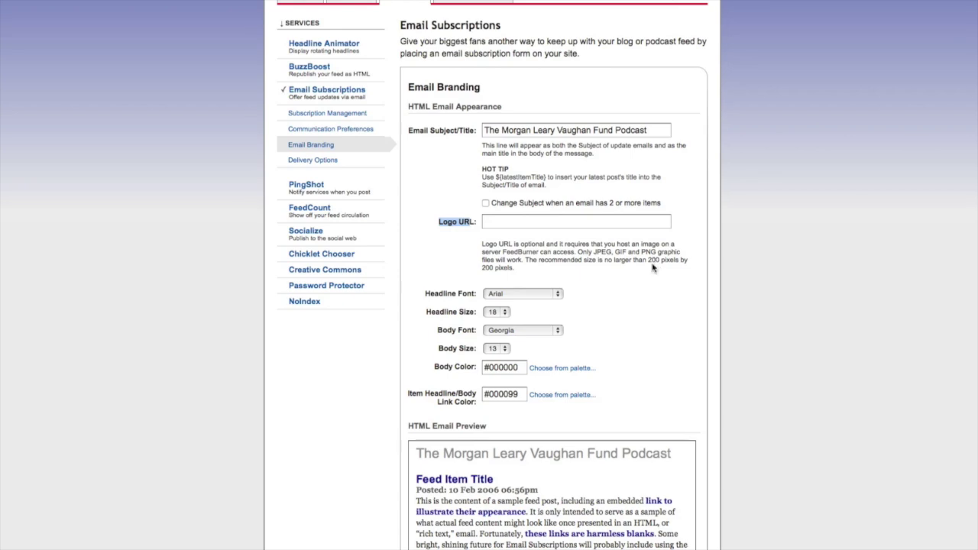
{"action": "scroll", "coordinate": [653, 267], "scroll_direction": "down", "scroll_amount": 3}
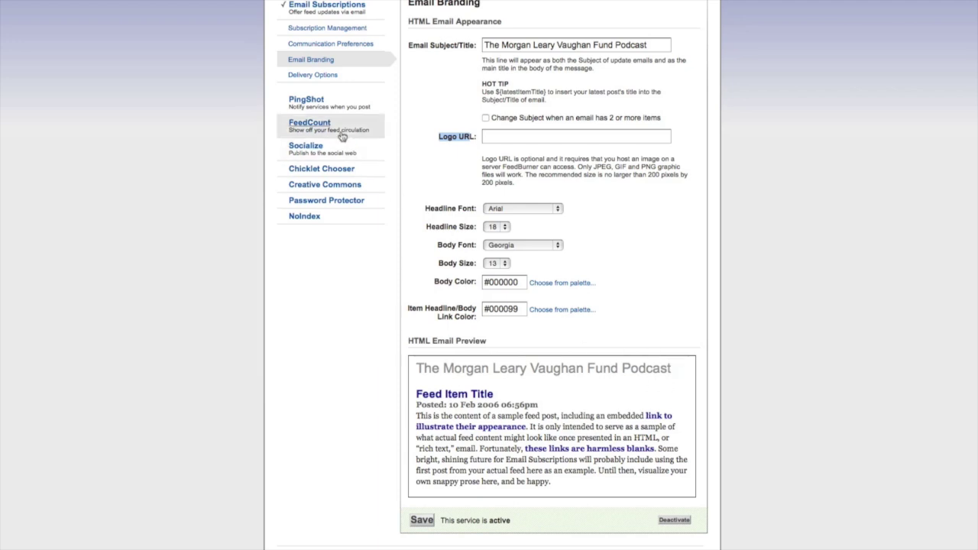
Keep Delivery Options at Central Time (US & Canada) with the 11:00 pm - 1:00 am window.
{"action": "left_click", "coordinate": [318, 76]}
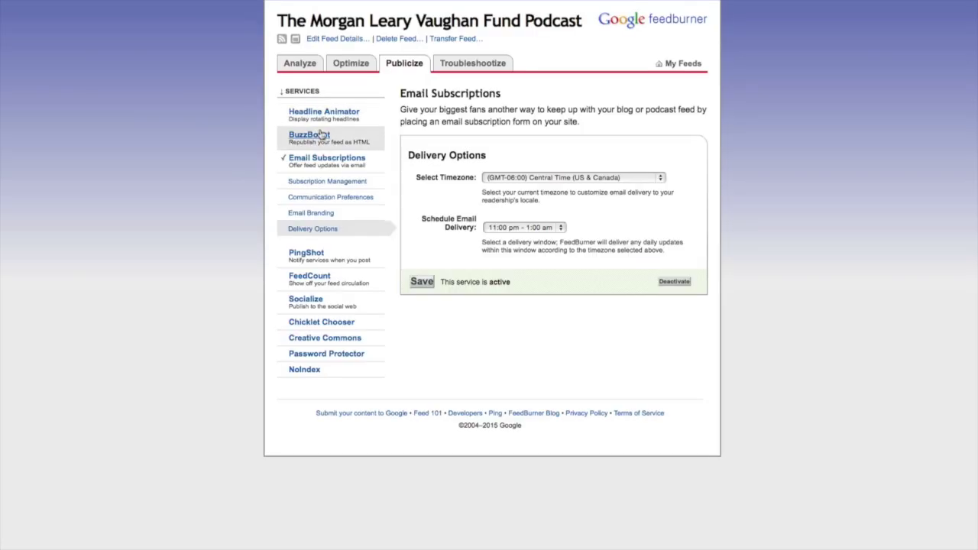
{"action": "left_click", "coordinate": [519, 180]}
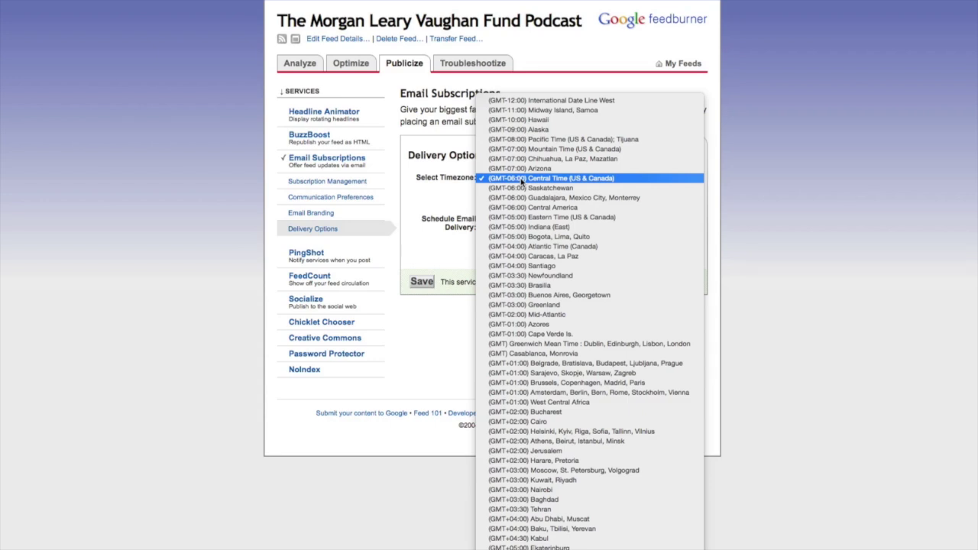
{"action": "left_click", "coordinate": [436, 199]}
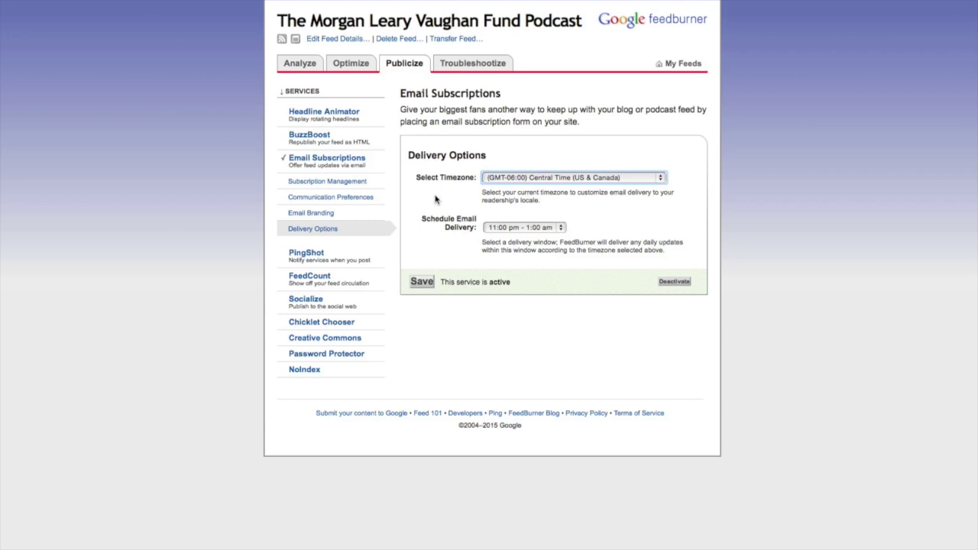
{"action": "left_click", "coordinate": [495, 227]}
{"action": "left_click", "coordinate": [446, 218]}
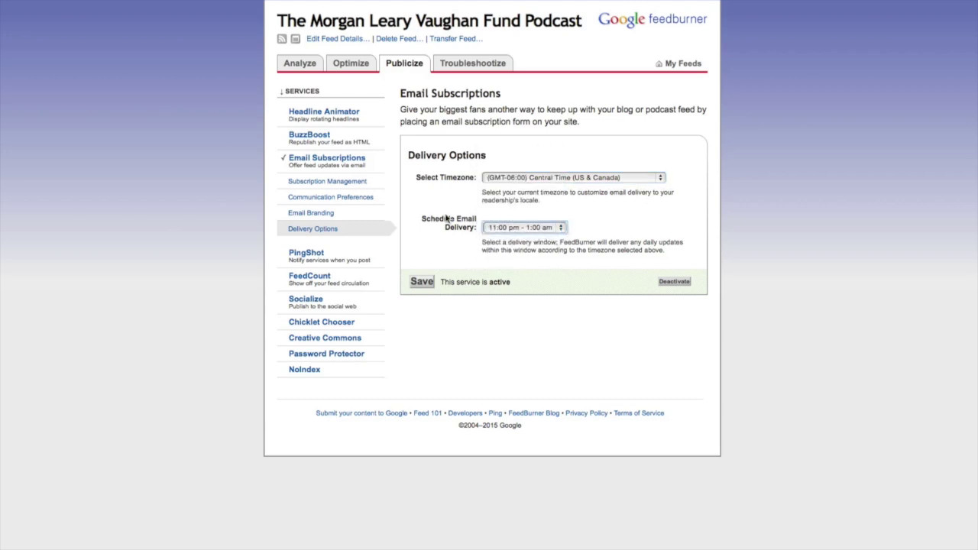
Glance at Headline Animator and BuzzBoost, then view the Socialize Twitter settings.
{"action": "left_click", "coordinate": [323, 115]}
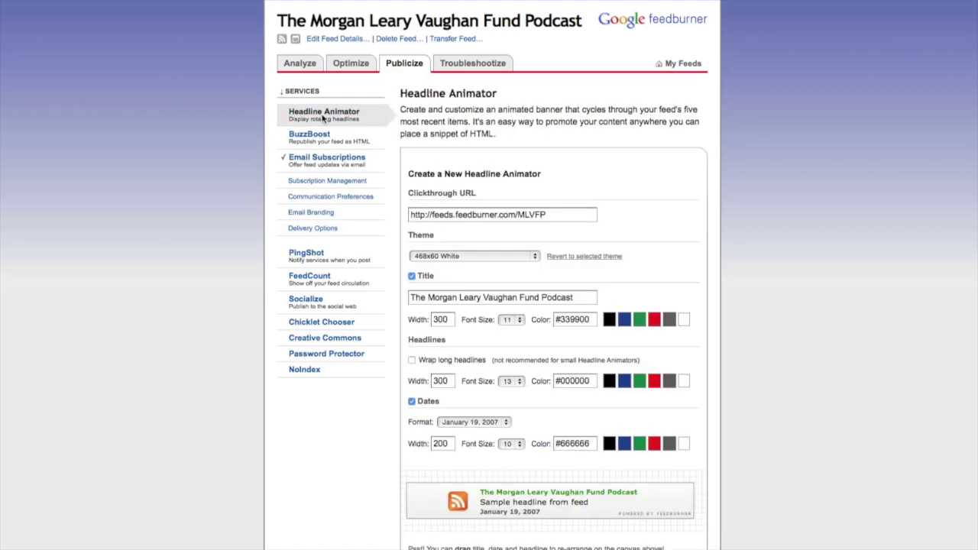
{"action": "left_click", "coordinate": [321, 134]}
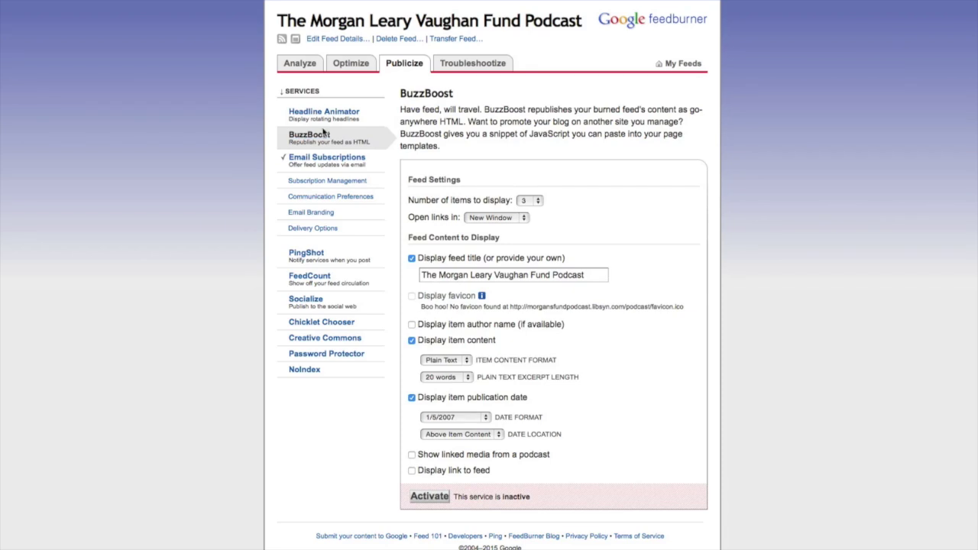
{"action": "left_click", "coordinate": [309, 302]}
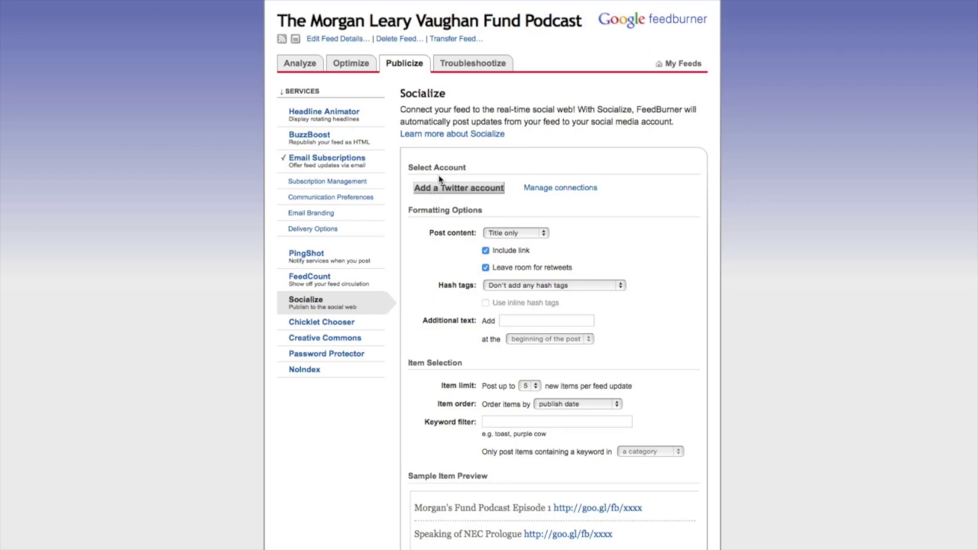
Activate a Creative Commons 2.0 license allowing commercial use and modifications.
{"action": "left_click", "coordinate": [322, 338]}
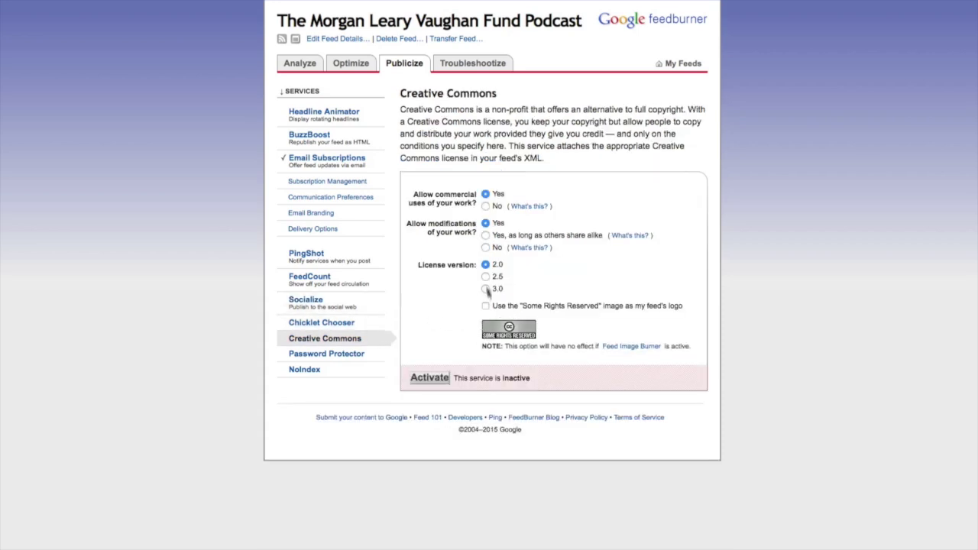
{"action": "left_click", "coordinate": [429, 380]}
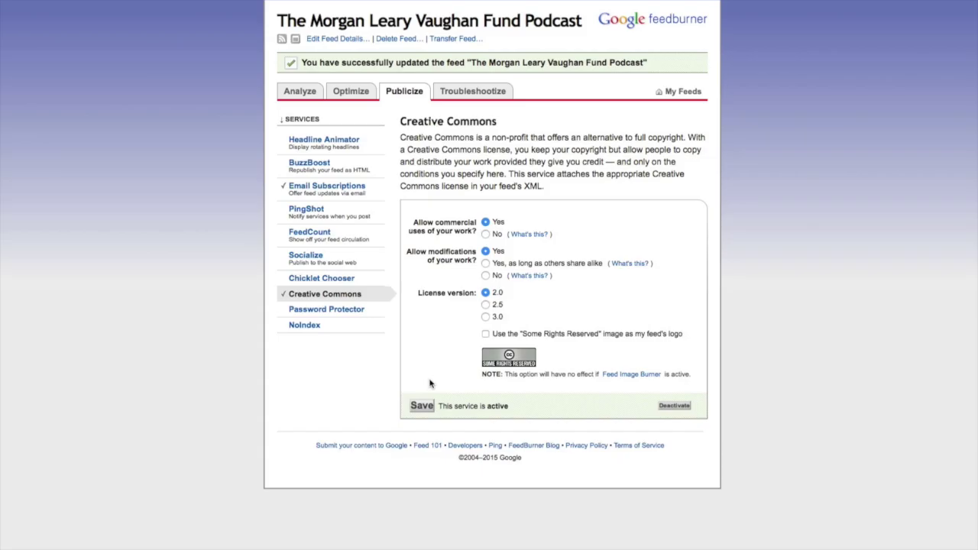